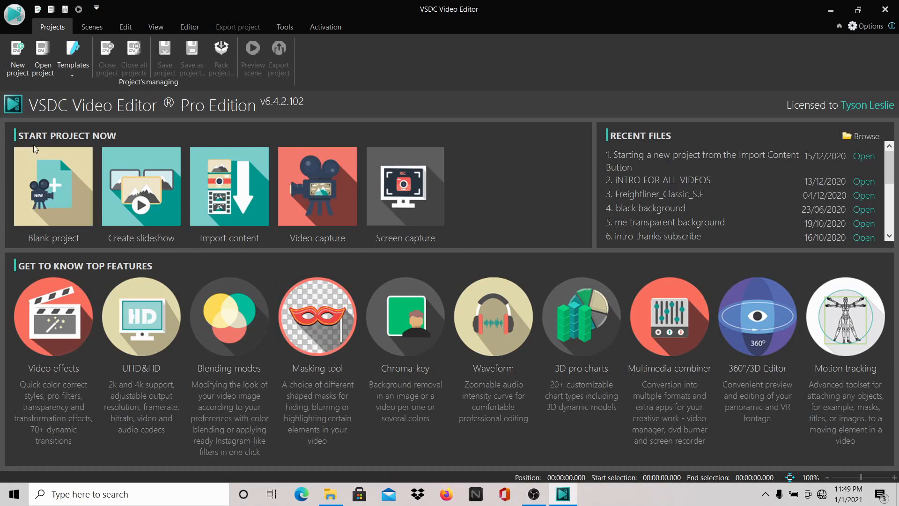
- Create a blank project with the default title, resolution and frame rate
left_click(41, 210)
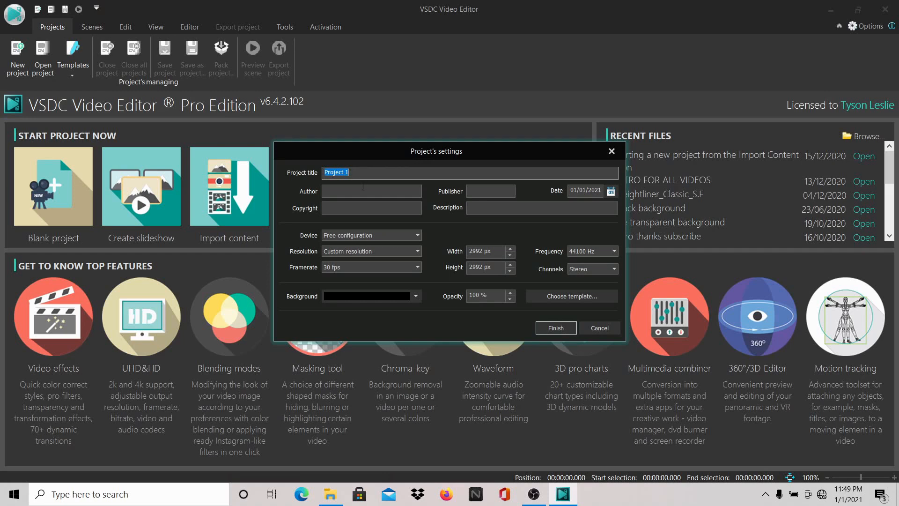
left_click(550, 330)
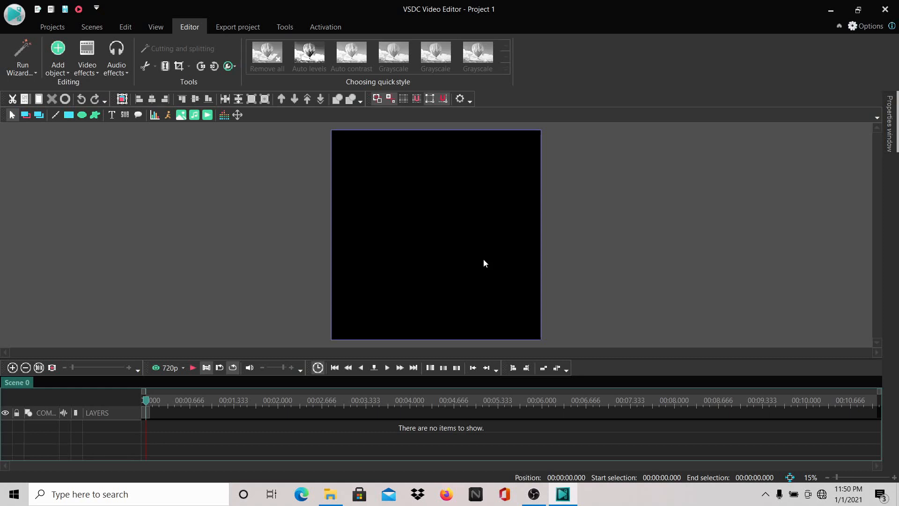
- Add the fence image from "pics for new slideshow video" on a new layer from scene begin and rotate it 90 degrees clockwise
left_click(69, 72)
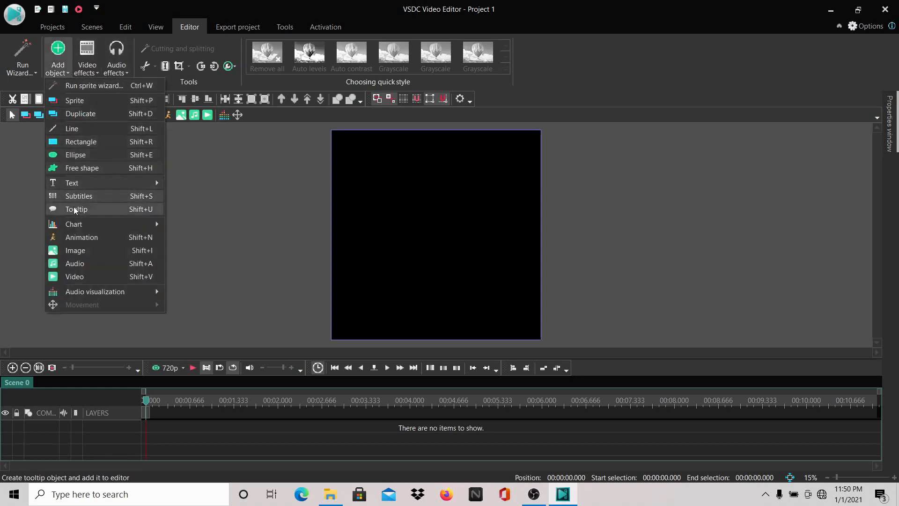
left_click(74, 251)
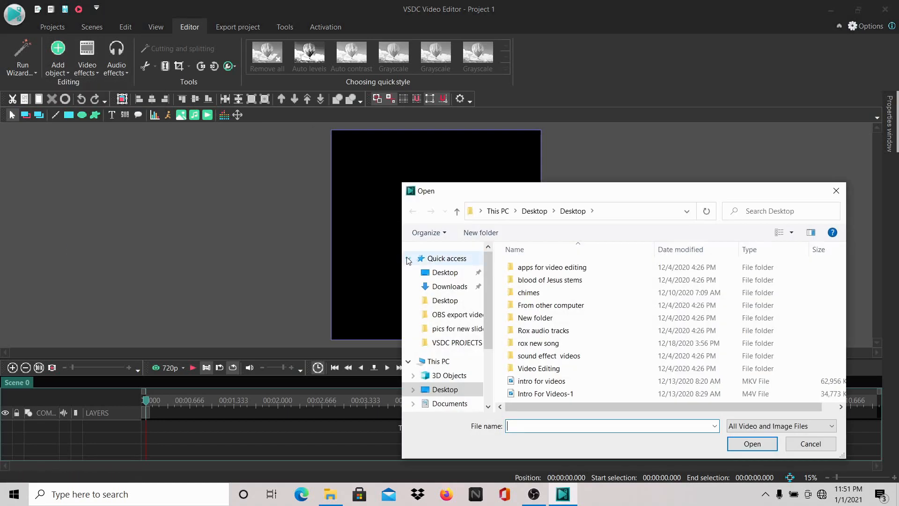
left_click(453, 277)
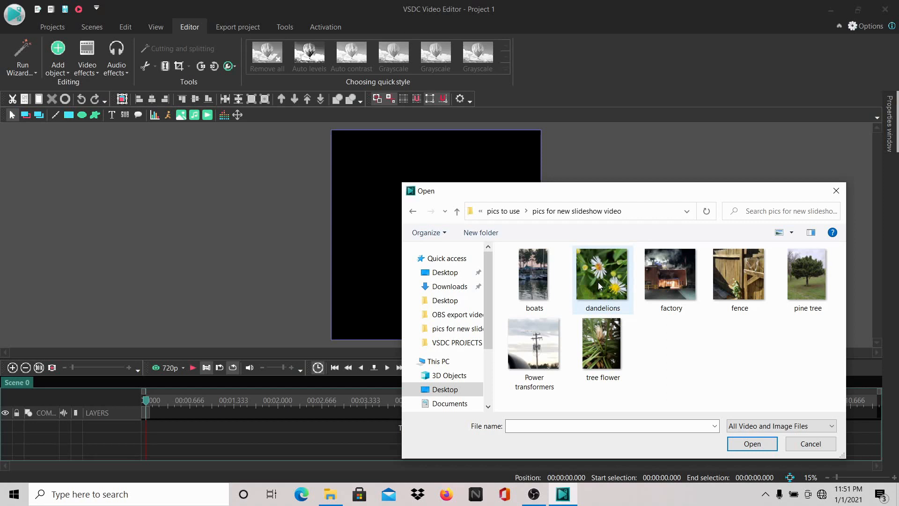
left_click(733, 283)
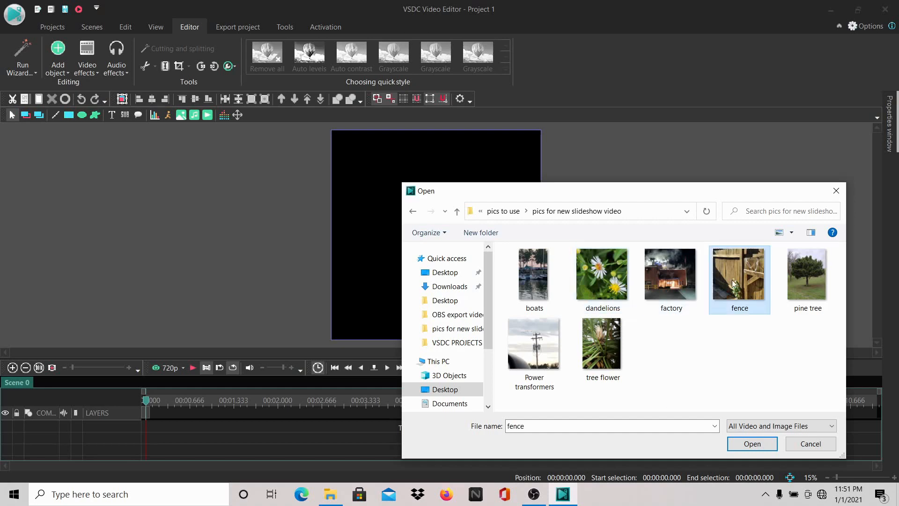
left_click(745, 444)
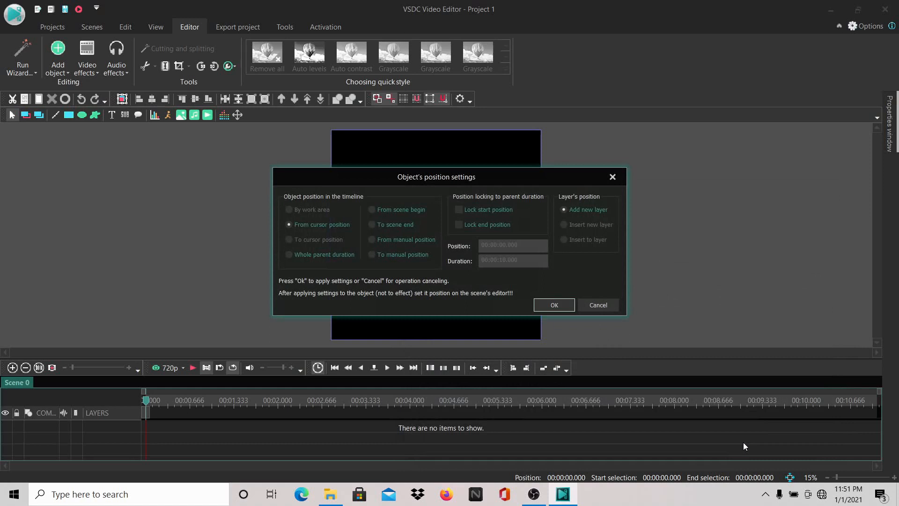
left_click(373, 210)
left_click(551, 305)
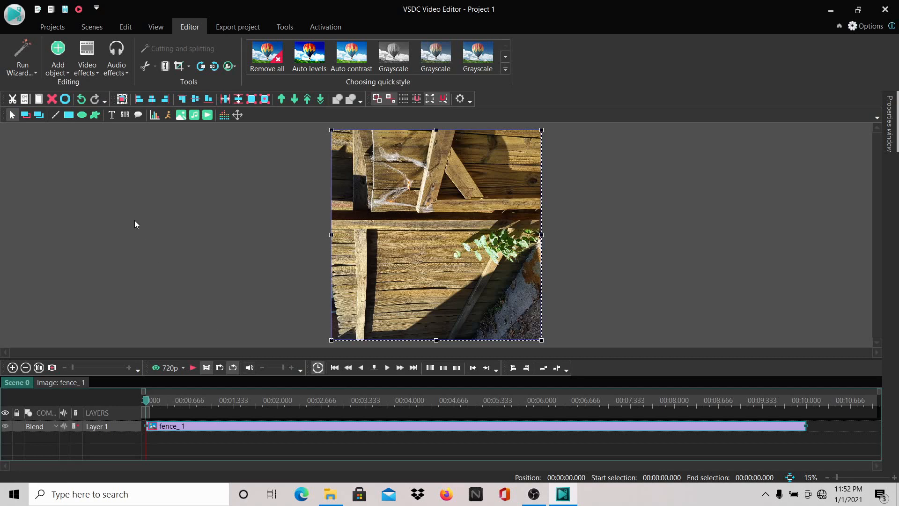
left_click(200, 70)
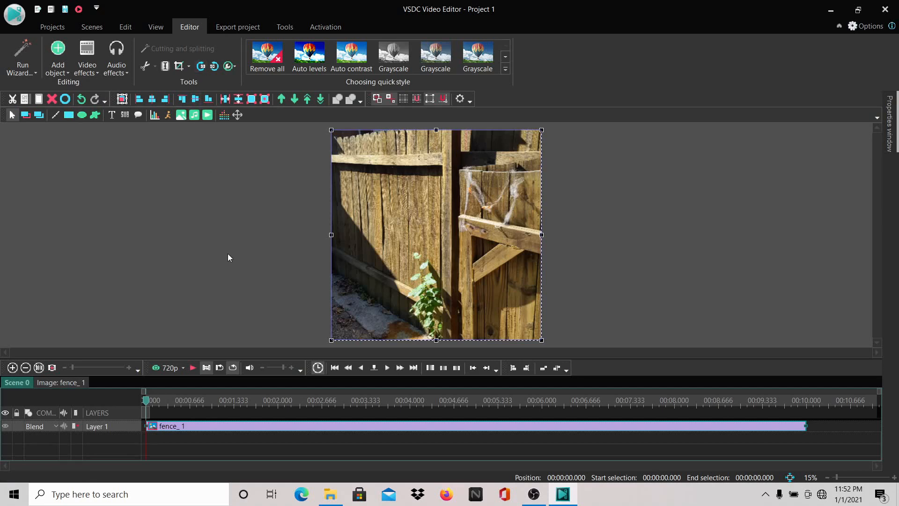
- Add the pine tree image on a new layer from scene begin and rotate it 90 degrees clockwise
left_click(177, 117)
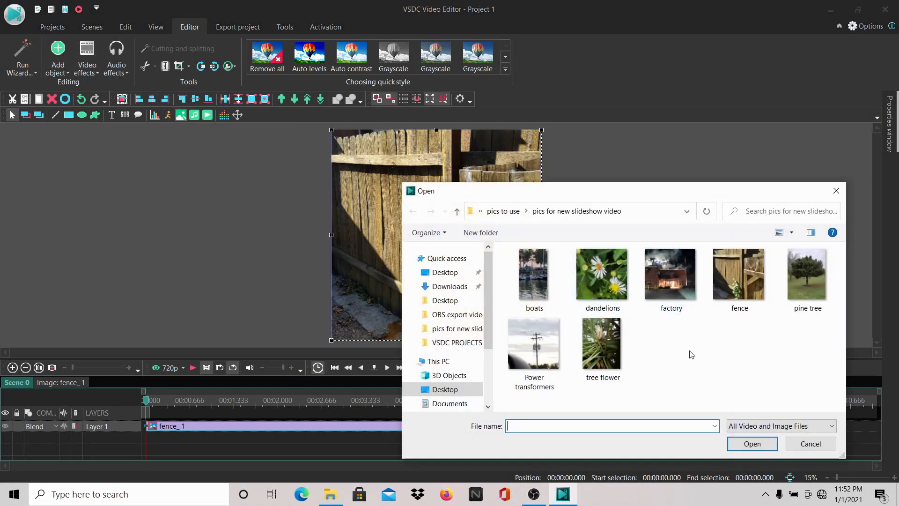
left_click(810, 288)
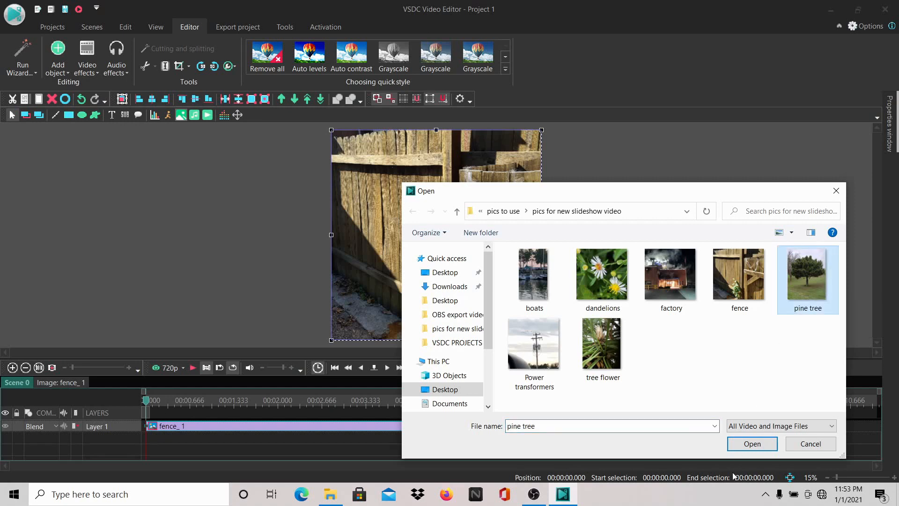
left_click(745, 444)
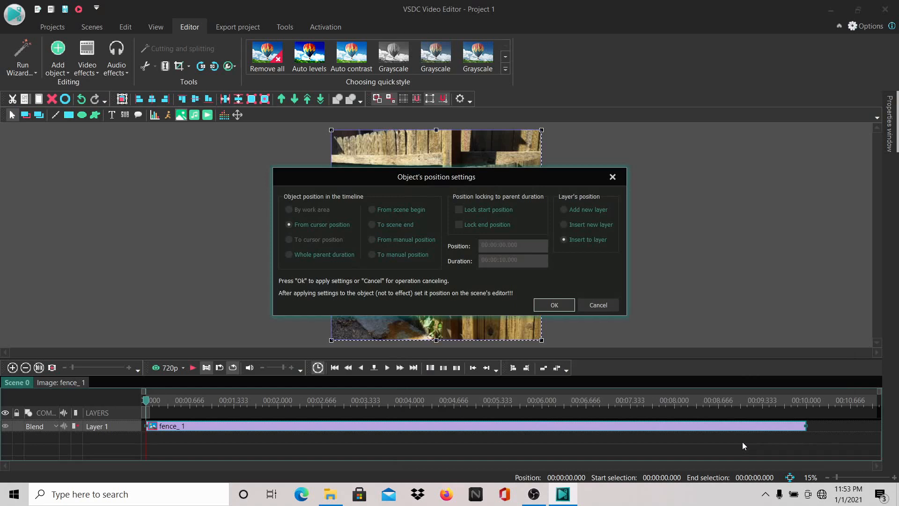
left_click(371, 210)
left_click(541, 307)
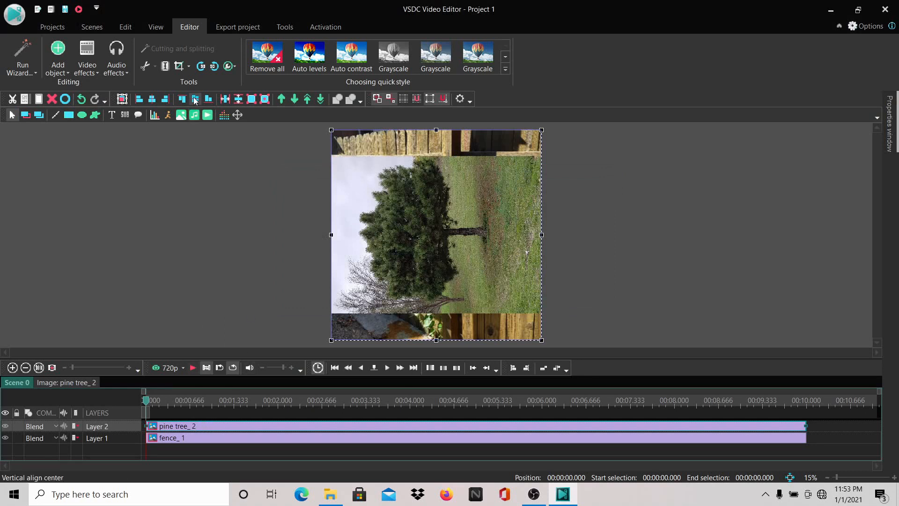
left_click(201, 66)
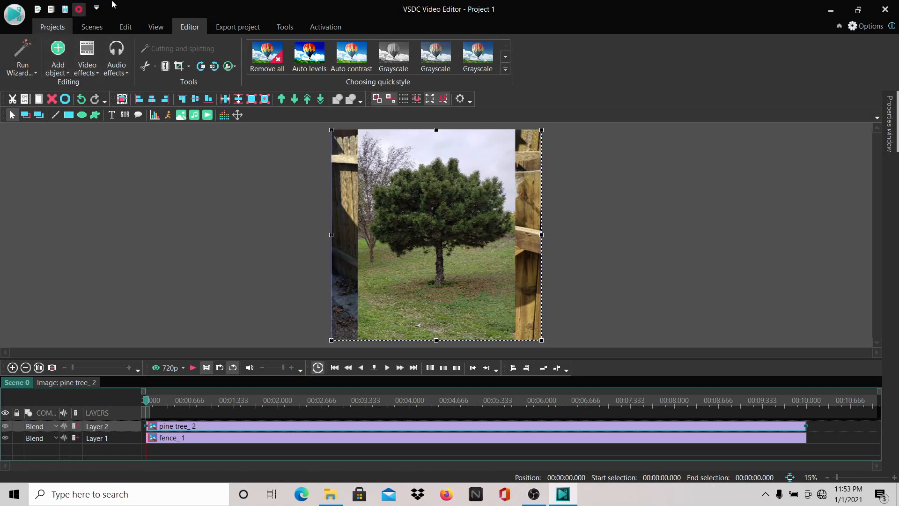
- Add the boats image on a new layer from scene begin and rotate it 90 degrees clockwise
left_click(180, 116)
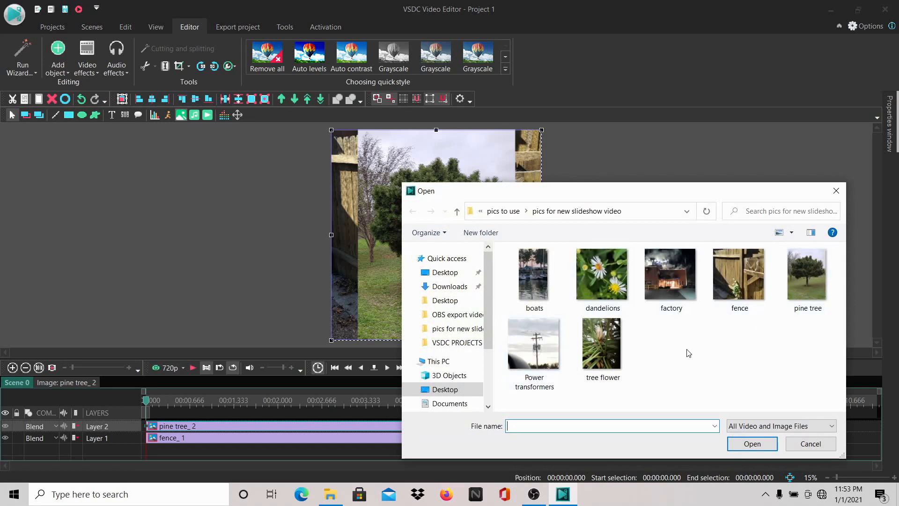
left_click(535, 293)
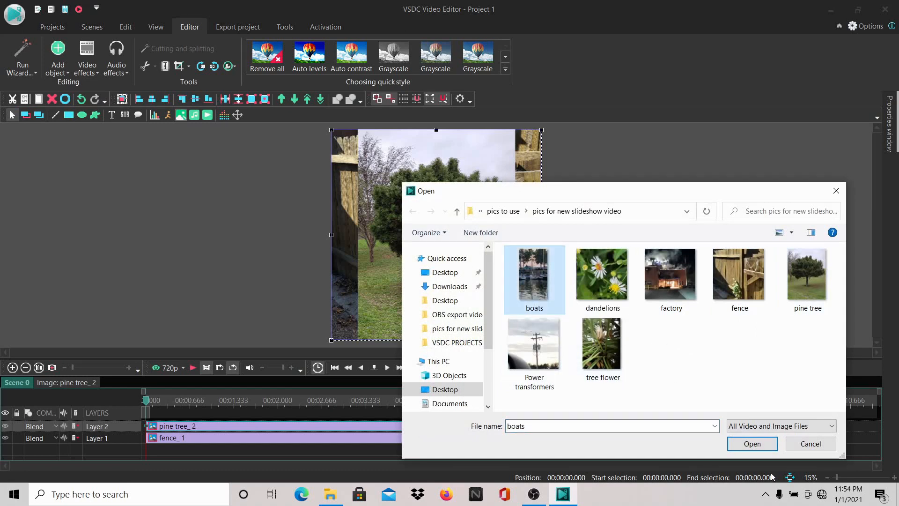
left_click(751, 444)
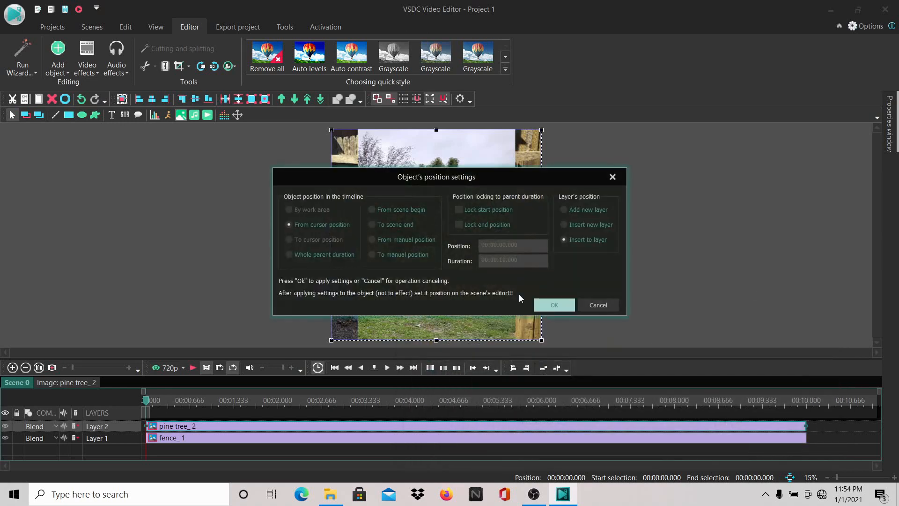
left_click(371, 213)
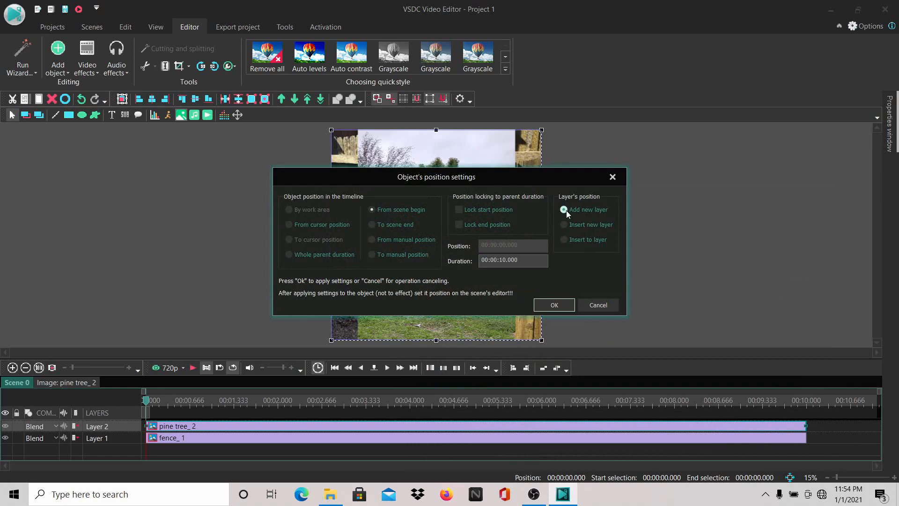
left_click(559, 304)
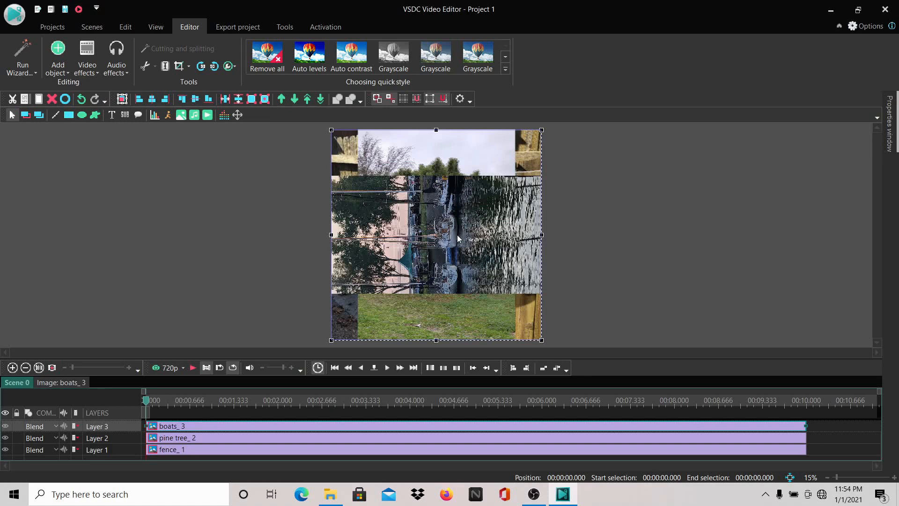
left_click(201, 67)
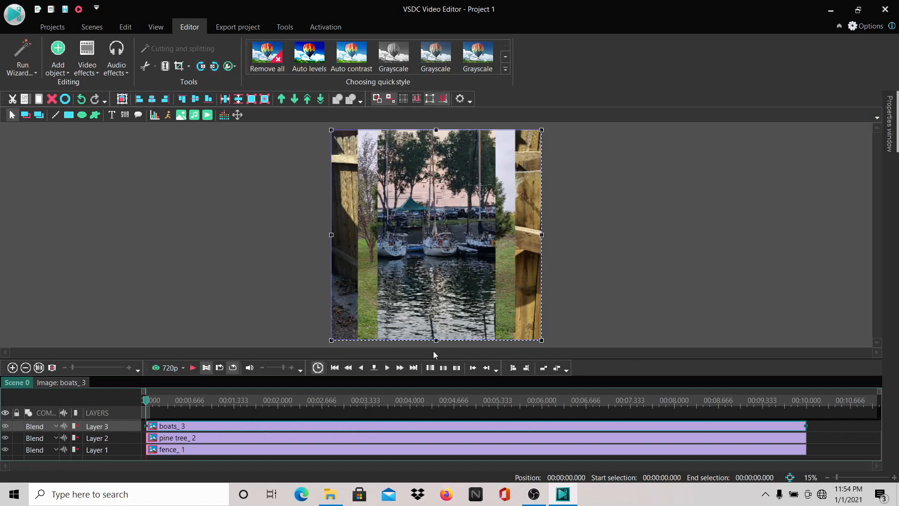
- Add the dandelions image on a new layer from scene begin and rotate it 90 degrees clockwise twice
left_click(181, 115)
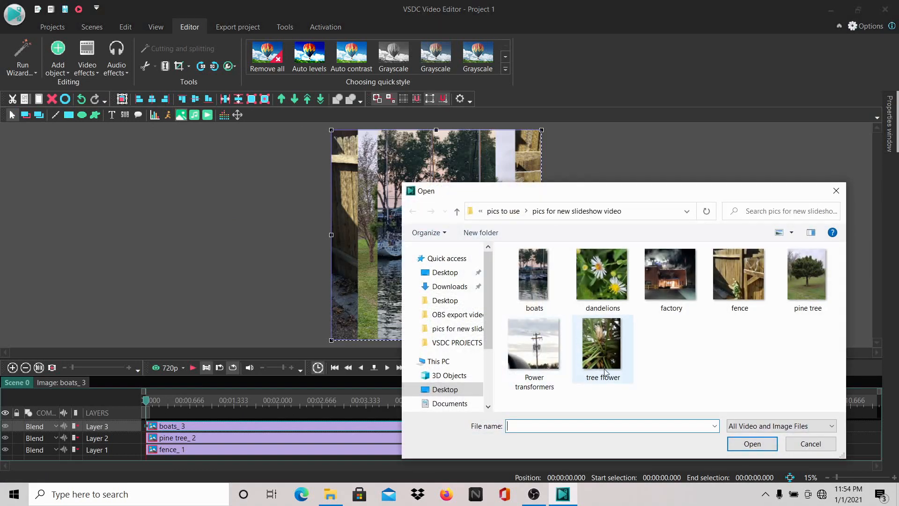
left_click(612, 291)
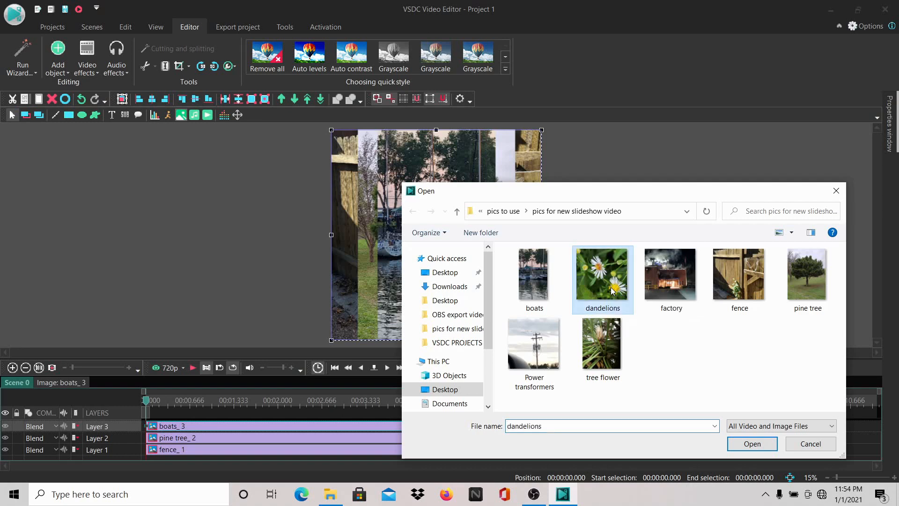
left_click(767, 445)
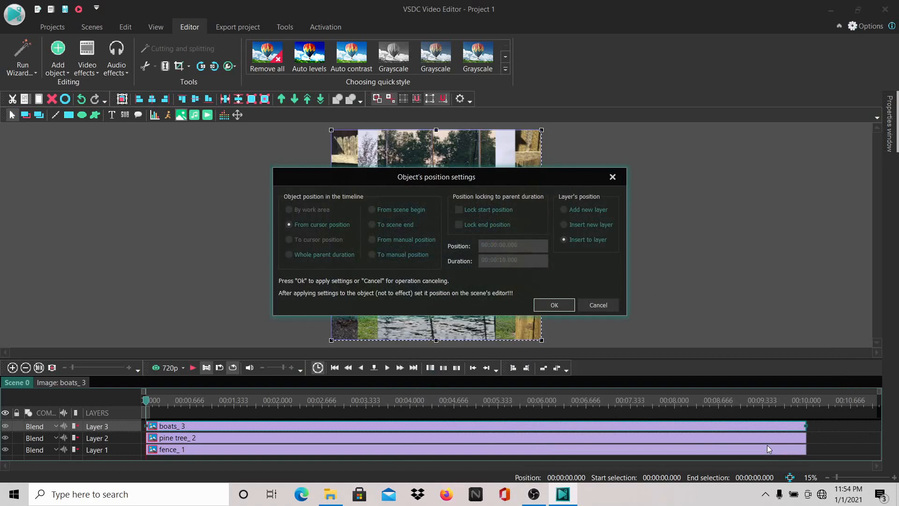
left_click(372, 209)
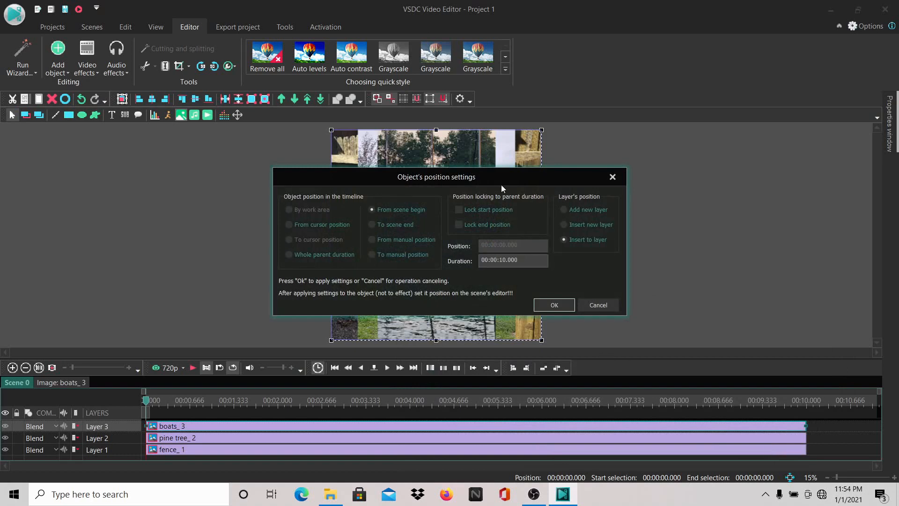
left_click(554, 305)
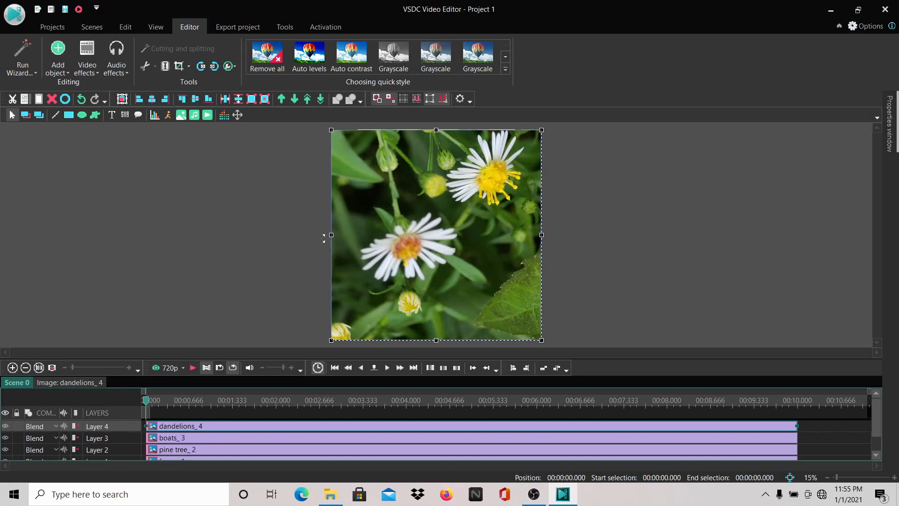
left_click(201, 67)
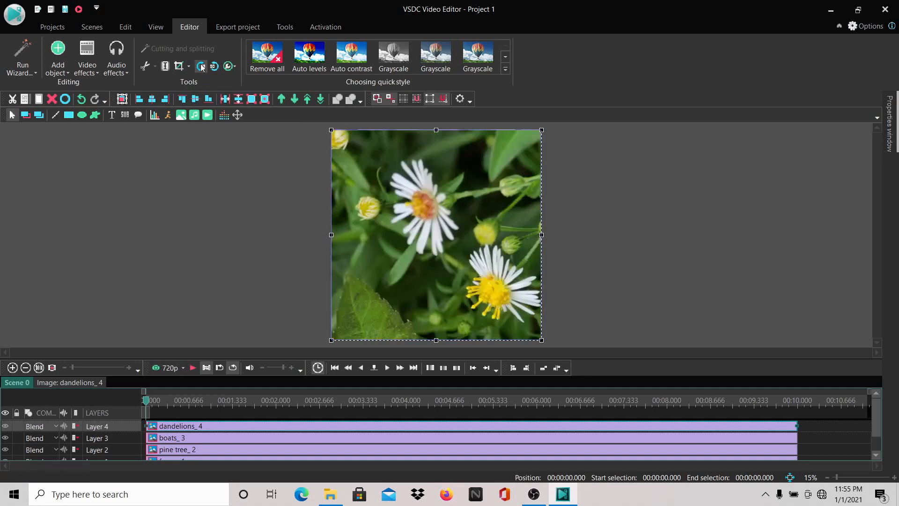
left_click(202, 67)
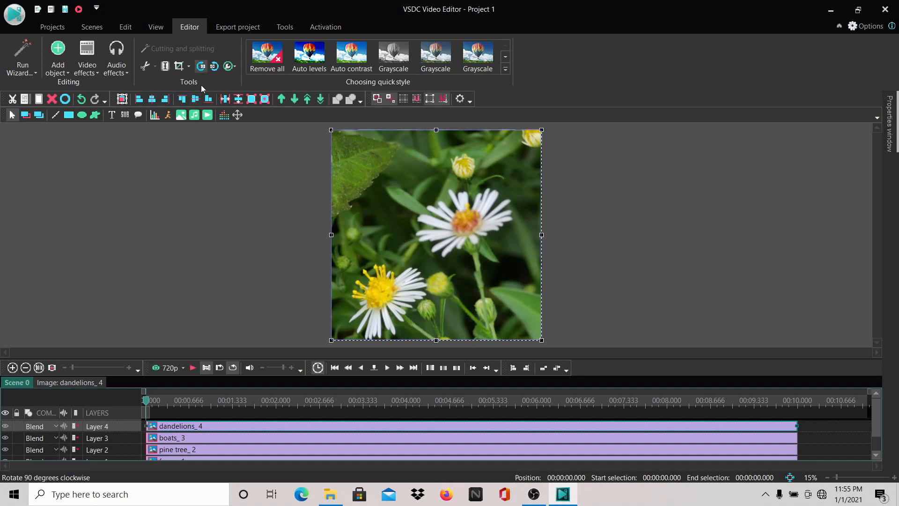
- Add the factory image on a new layer from scene begin
left_click(181, 116)
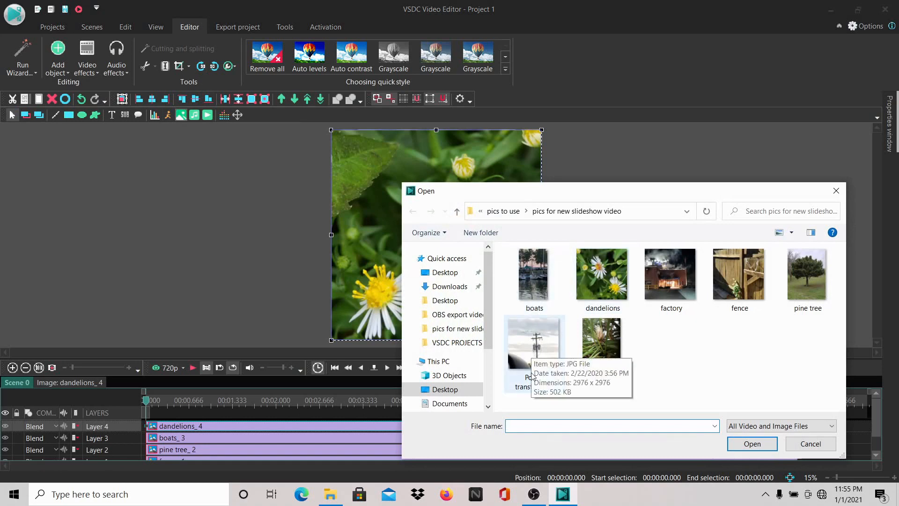
left_click(670, 280)
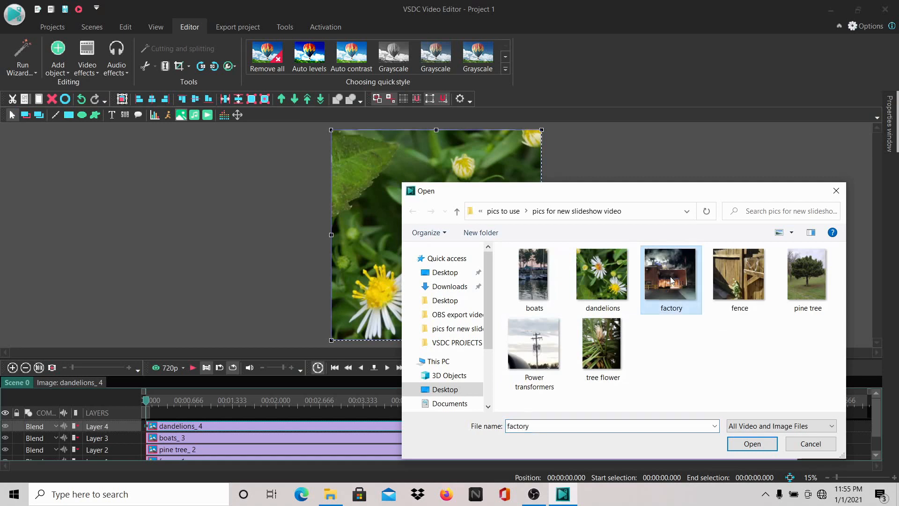
left_click(752, 444)
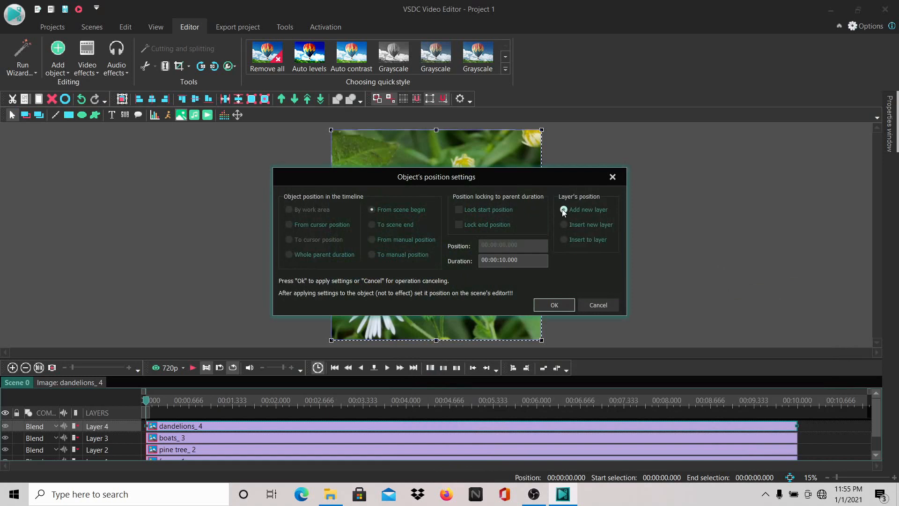
left_click(549, 302)
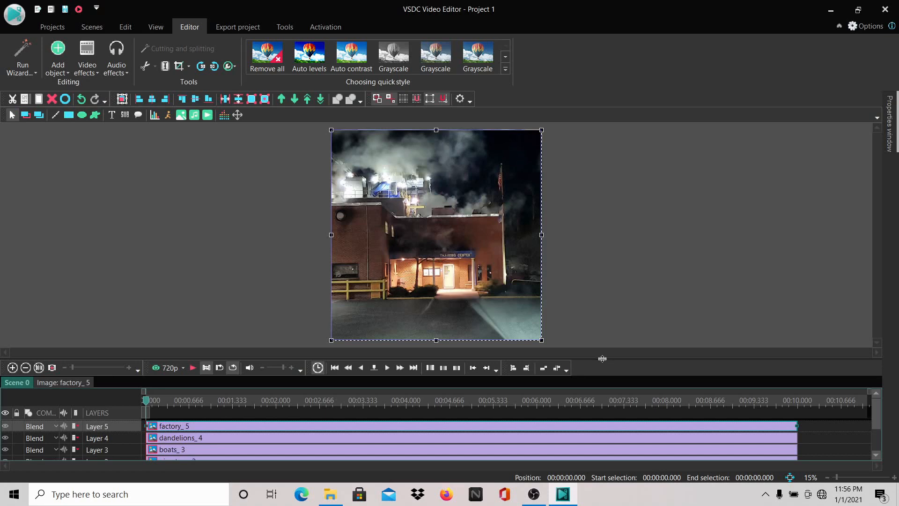
- Enlarge the timeline and set the blocks order for the fence, pine tree, boats and factory images so they play one after another
left_click_drag(602, 358, 601, 287)
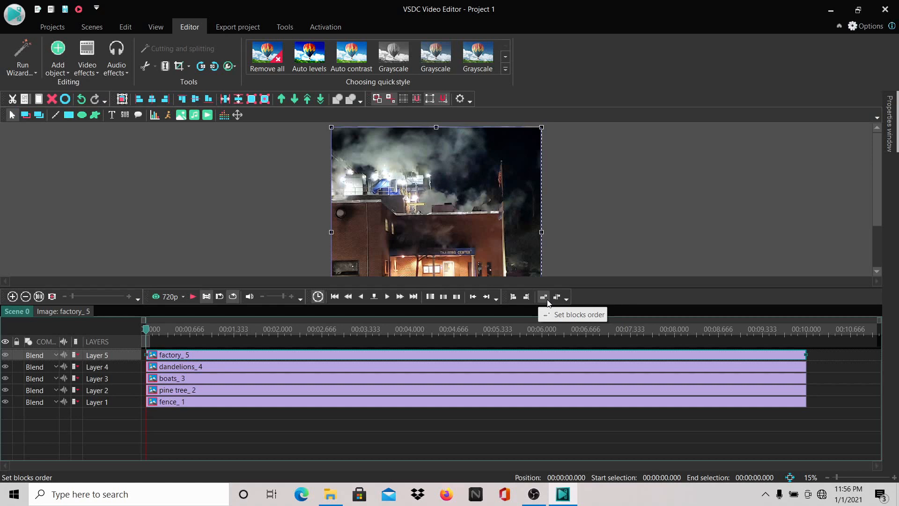
left_click(326, 403)
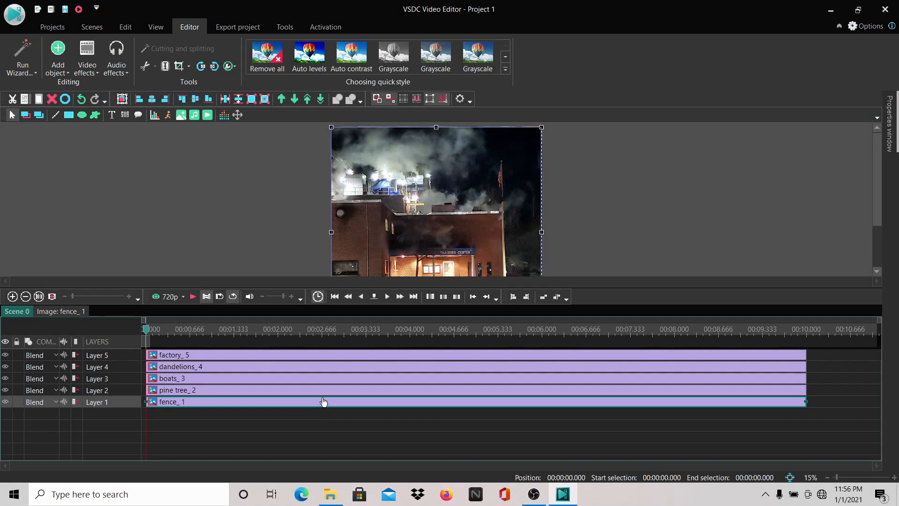
left_click(318, 392, "ctrl")
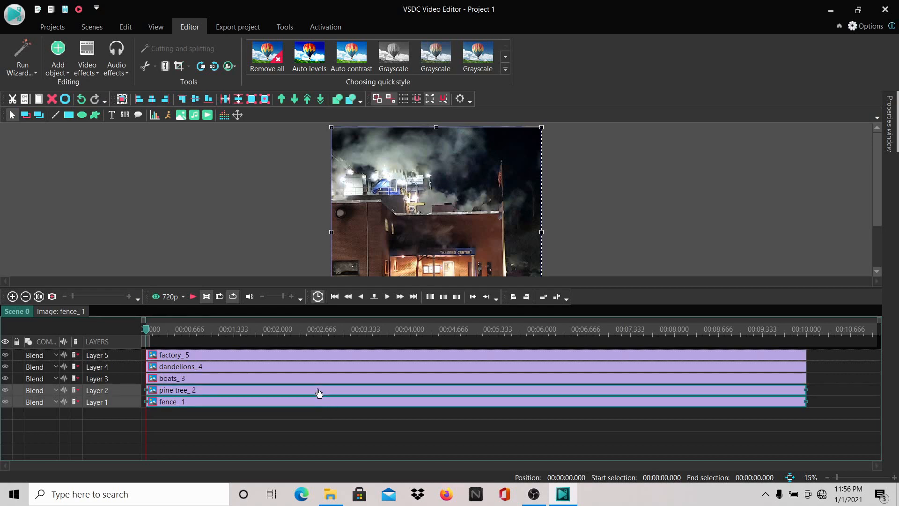
left_click(316, 381, "ctrl")
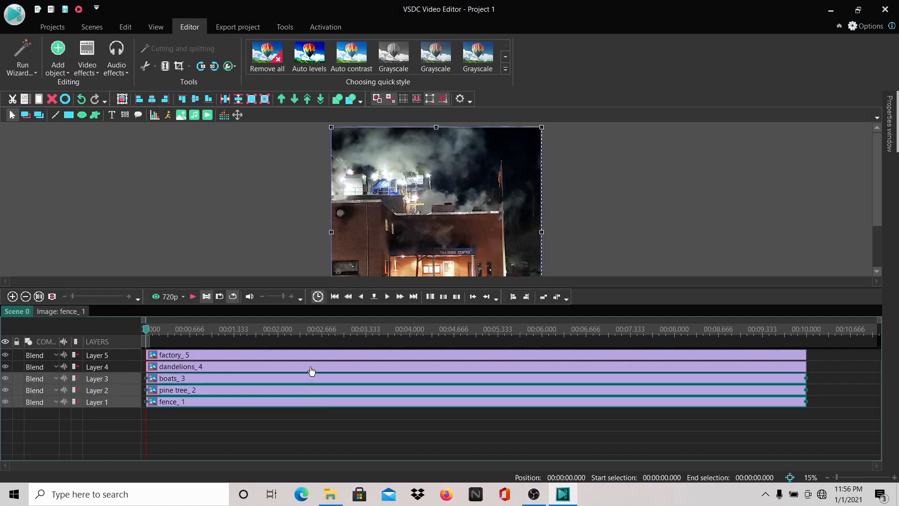
left_click(308, 356, "ctrl")
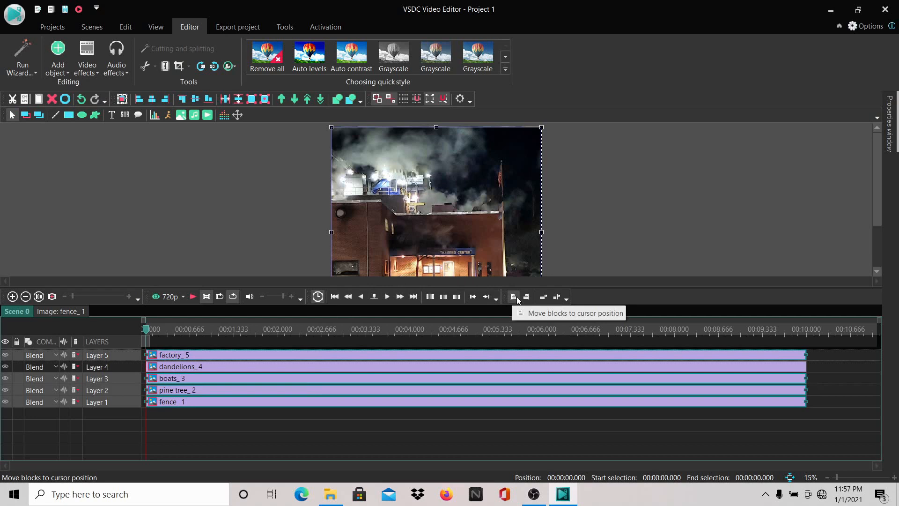
left_click(544, 297)
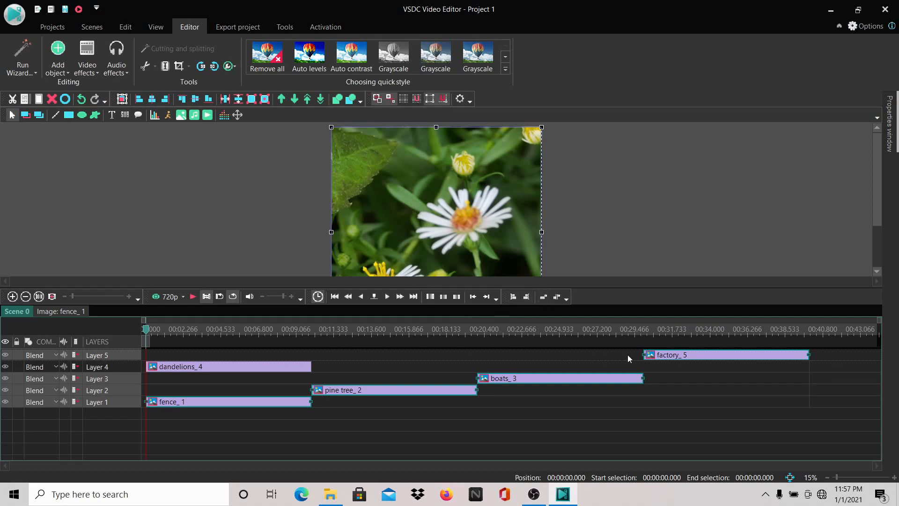
- Place the dandelions block directly after the boats block, with the factory block directly following it
mouse_move(700, 358)
mouse_move(249, 372)
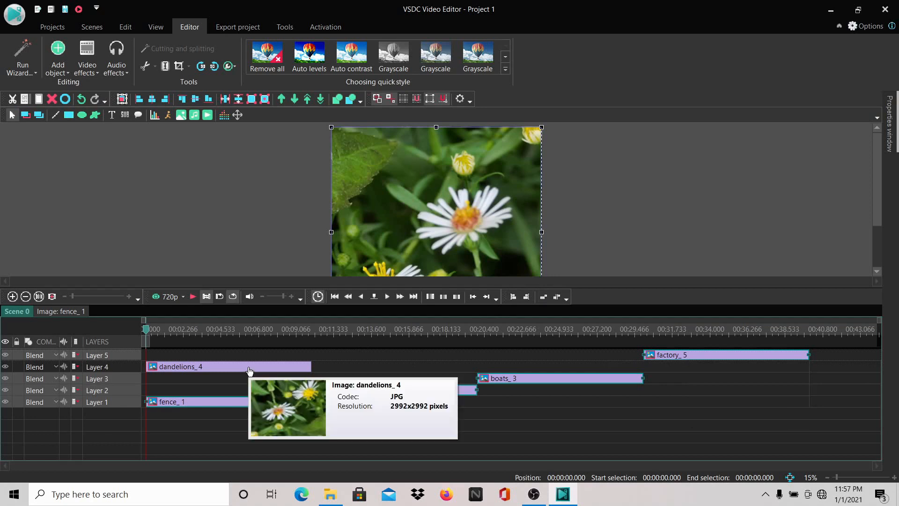
left_click_drag(250, 372, 897, 341)
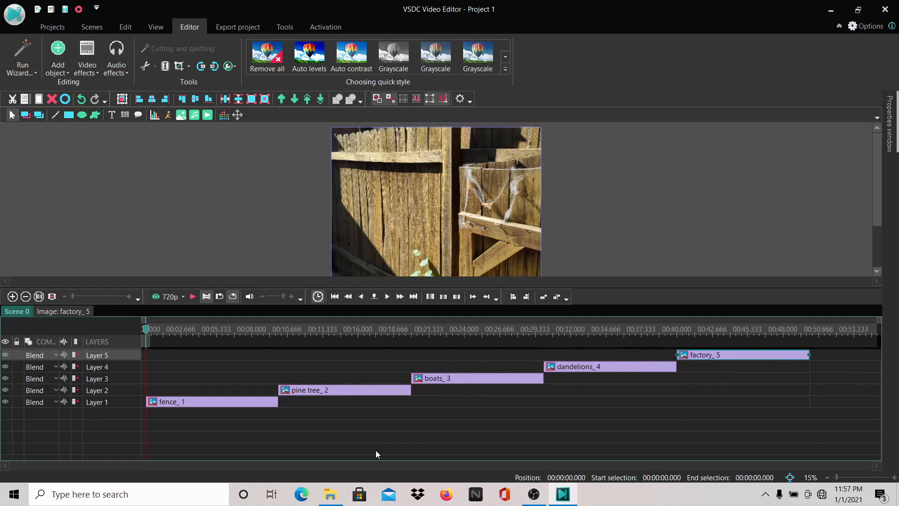
- Preview the image sequence, stop the playback and return the timeline cursor to the scene's beginning
left_click(193, 297)
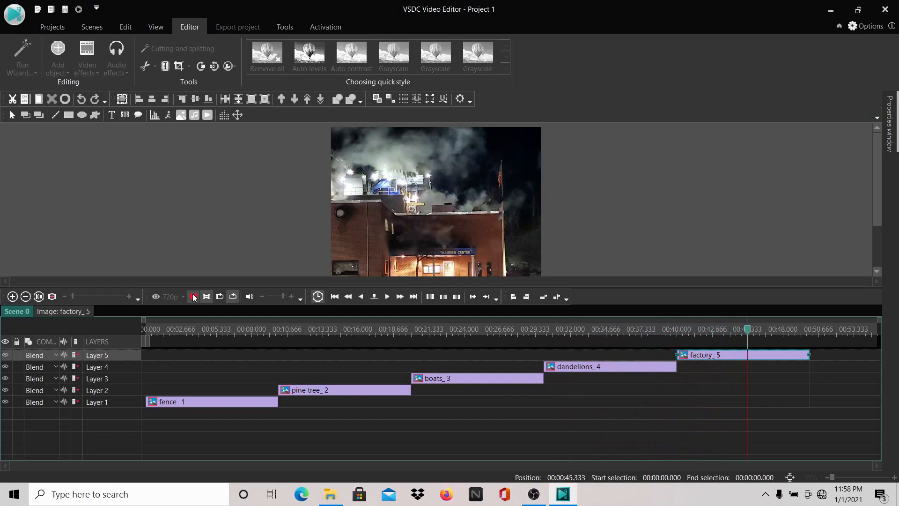
left_click(193, 297)
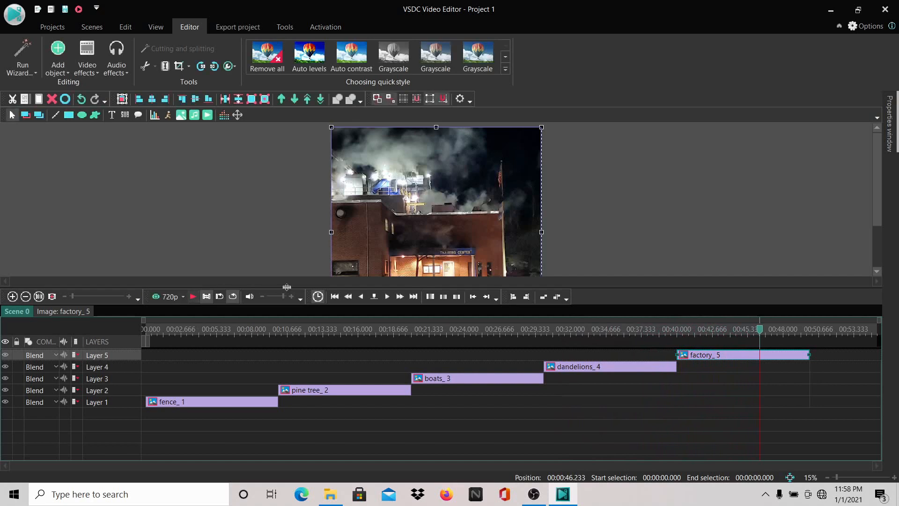
left_click(334, 297)
left_click(146, 331)
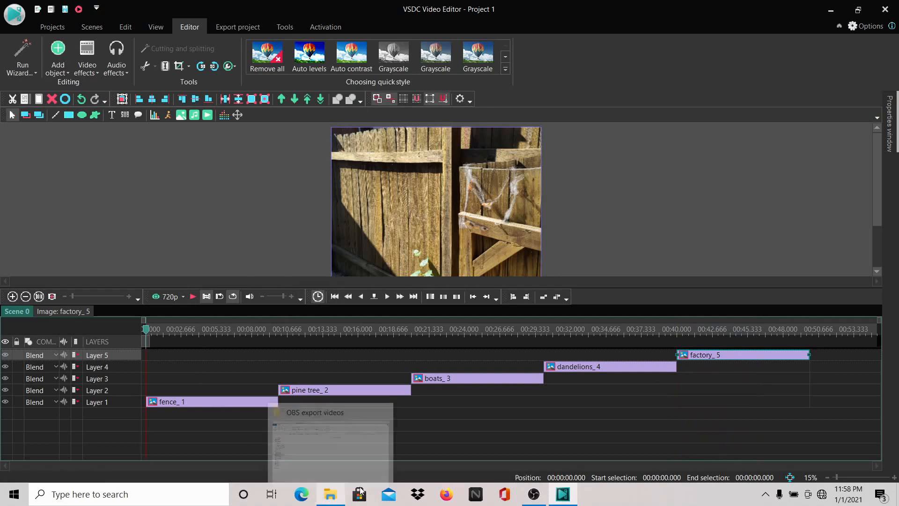
mouse_move(534, 494)
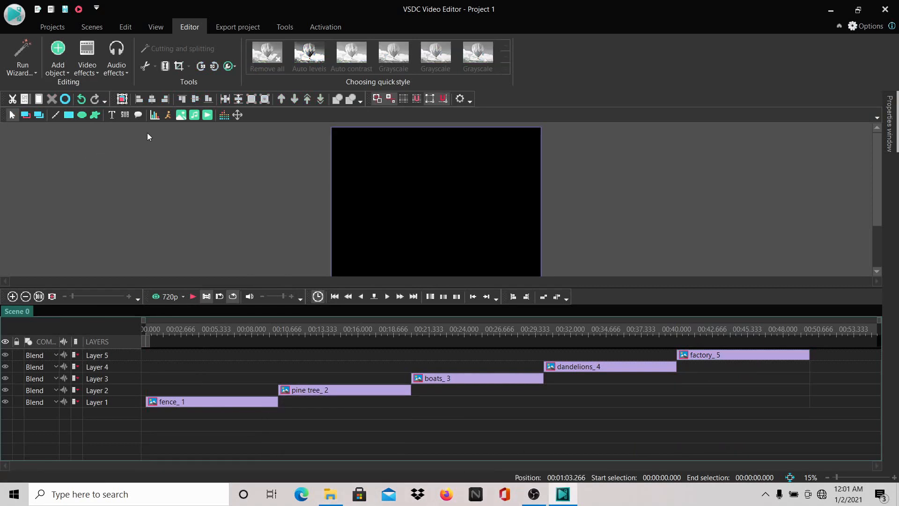
- Add the audio file tune 12-24-0621 on a new layer from scene begin and preview part of the slideshow with it
left_click(194, 115)
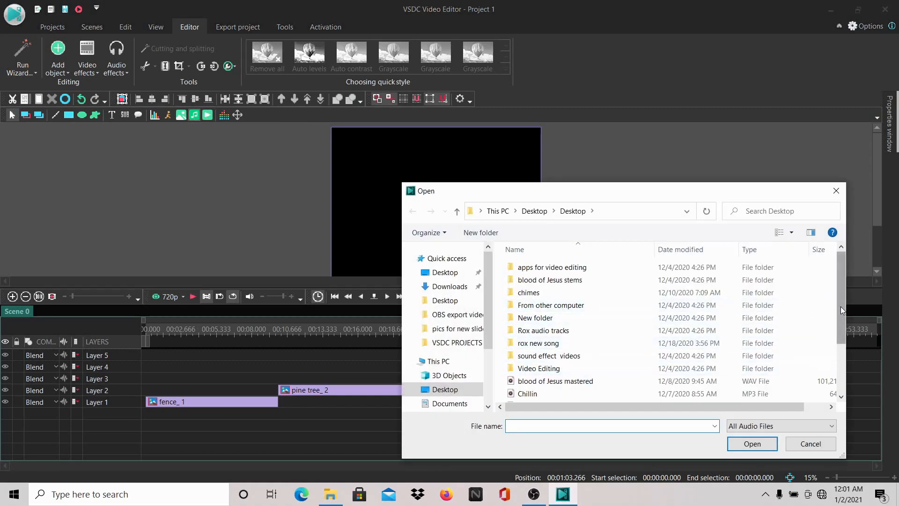
left_click_drag(841, 307, 840, 355)
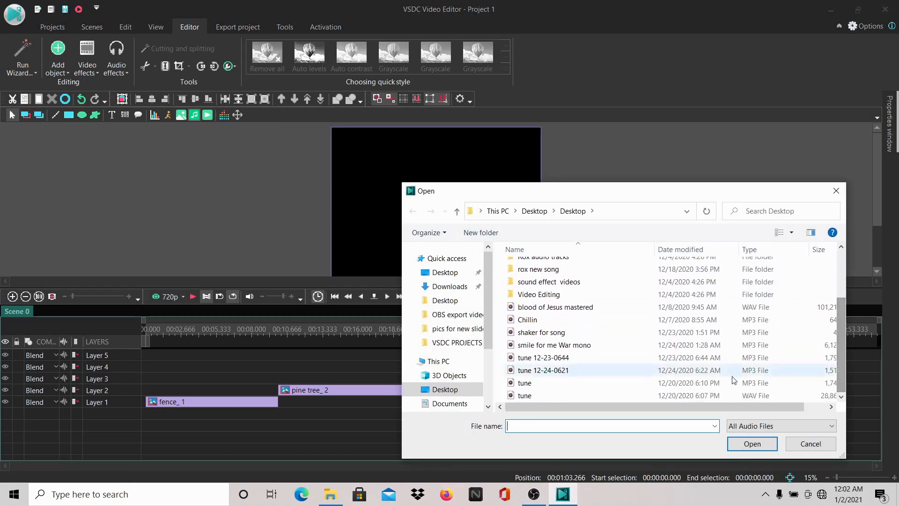
left_click(643, 373)
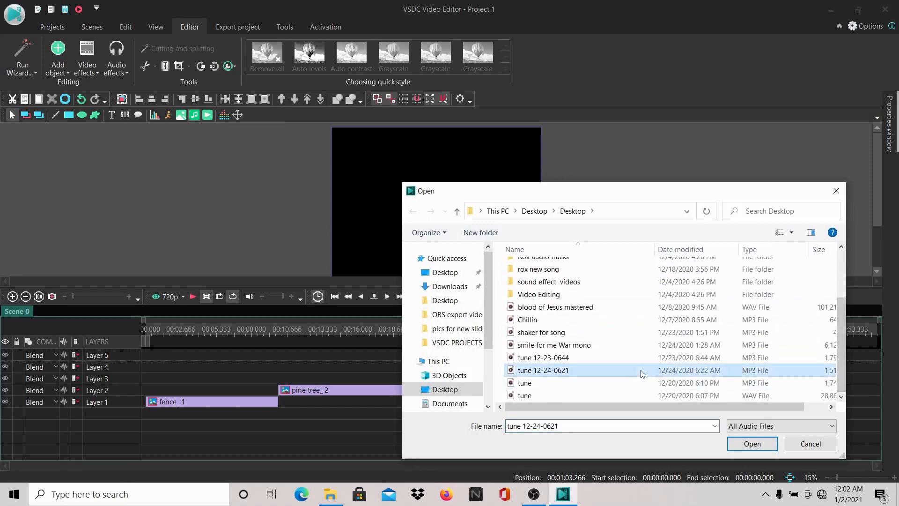
left_click(748, 444)
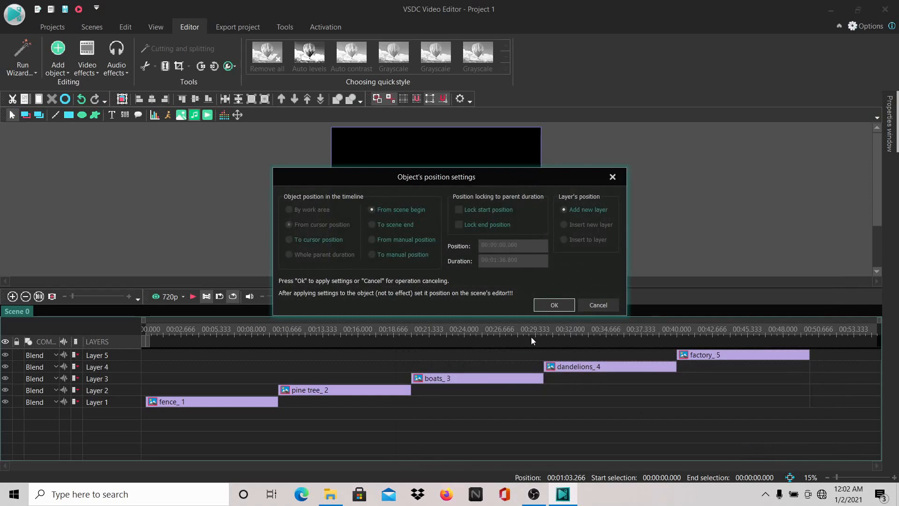
left_click(549, 304)
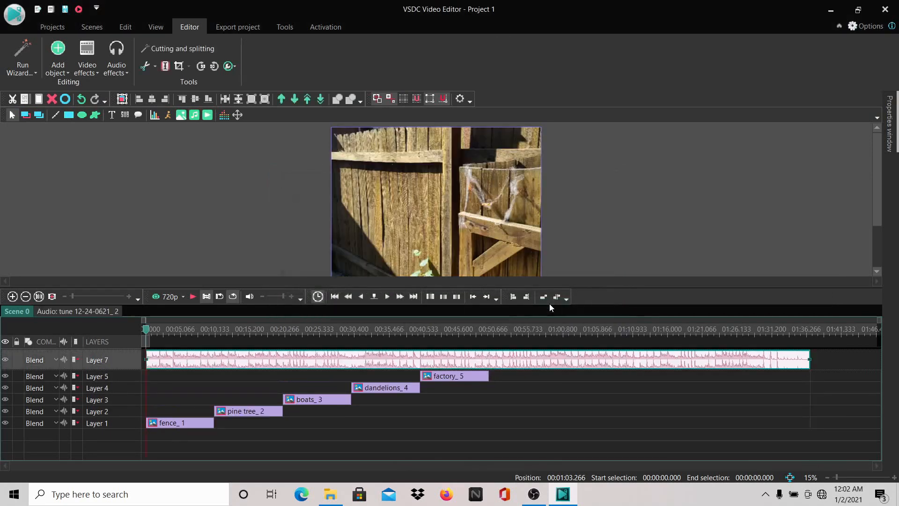
left_click(257, 330)
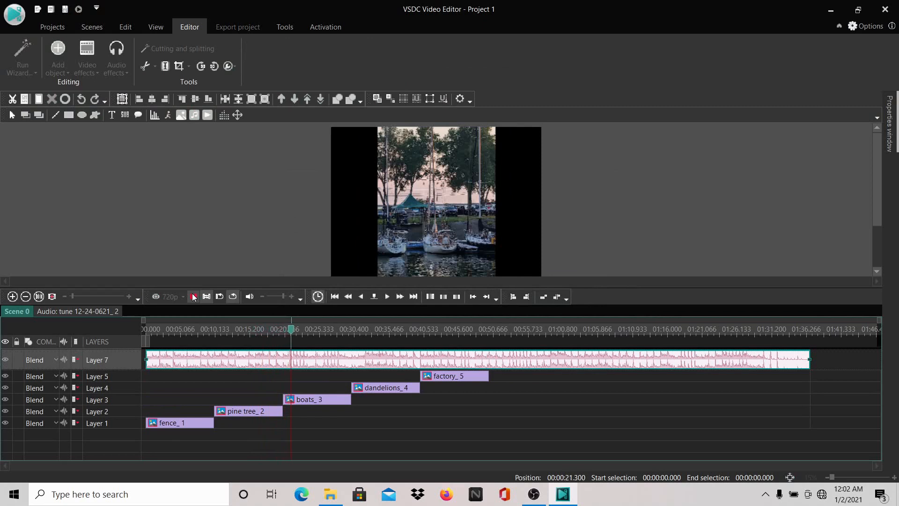
left_click(194, 297)
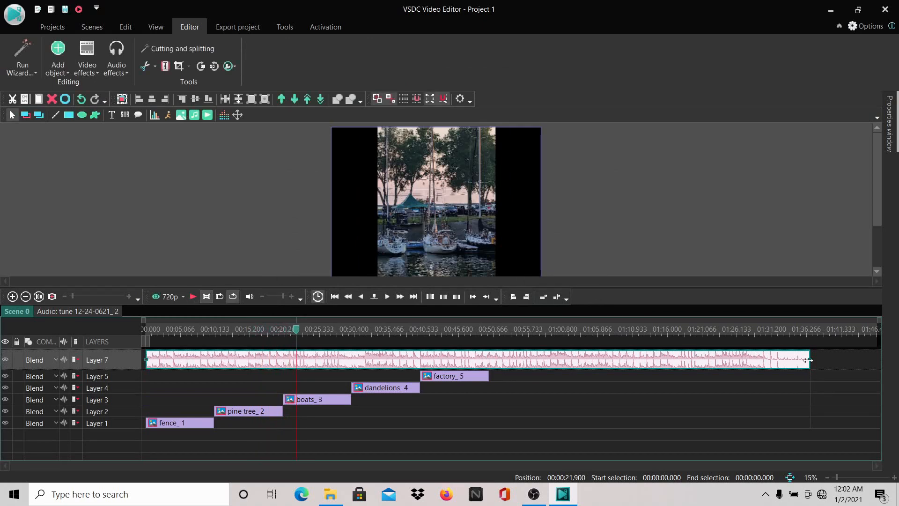
- Trim the end of the audio track to the end of the factory image and return the cursor to the scene's beginning
mouse_move(808, 360)
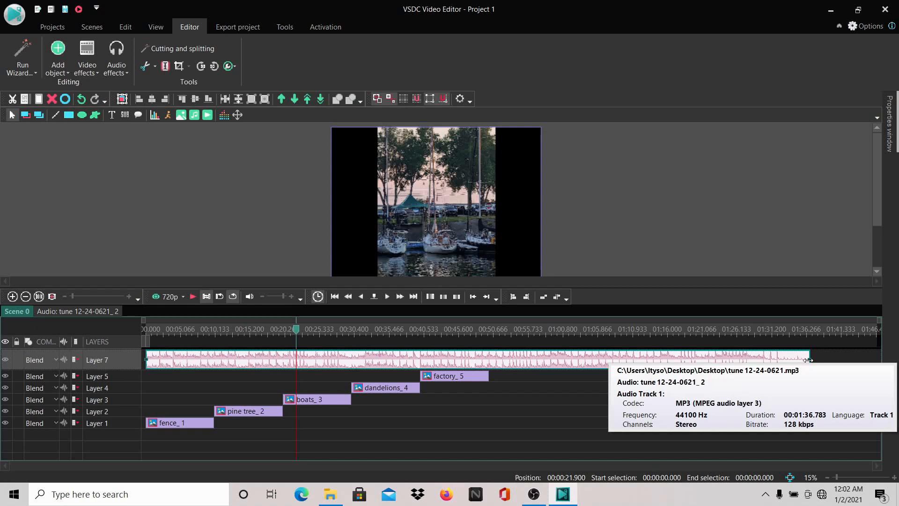
left_click_drag(808, 361, 489, 367)
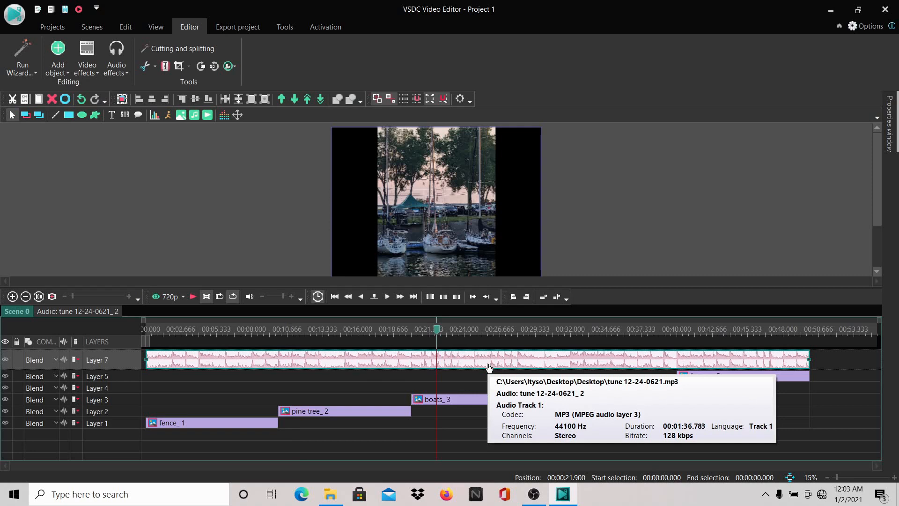
left_click(144, 330)
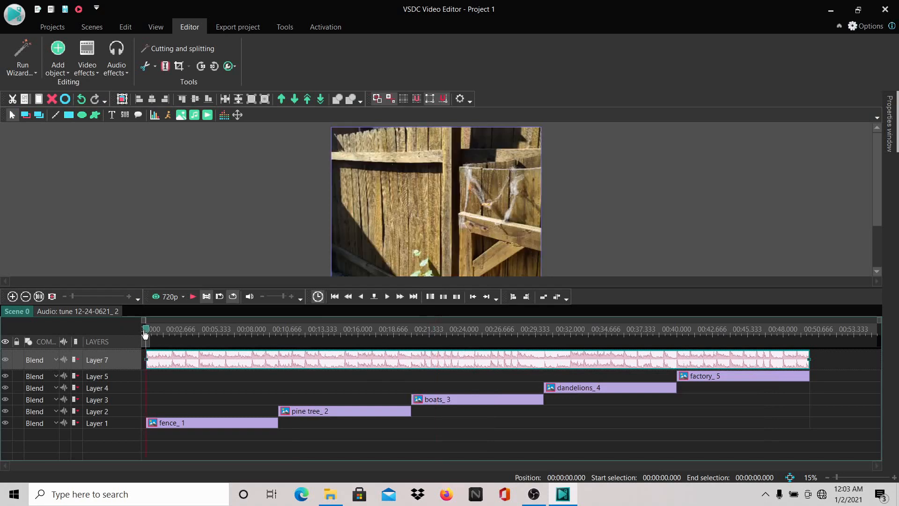
right_click(157, 359)
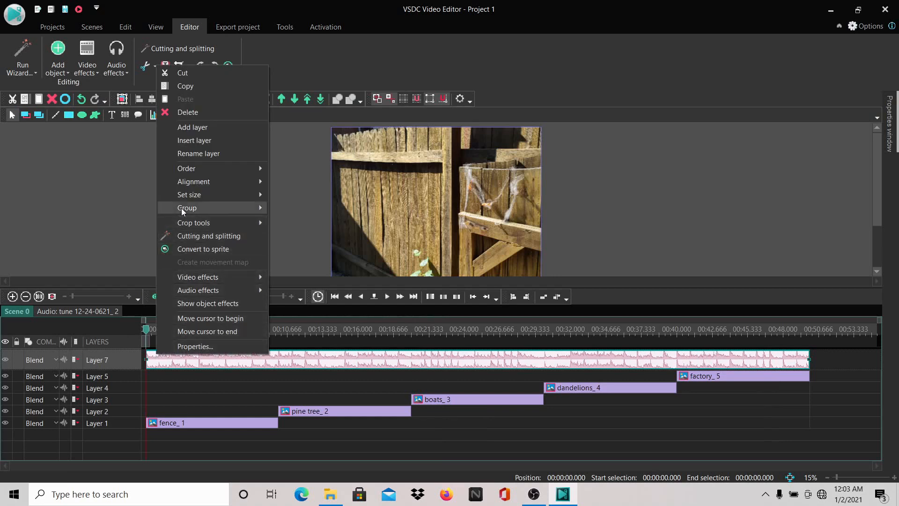
mouse_move(185, 171)
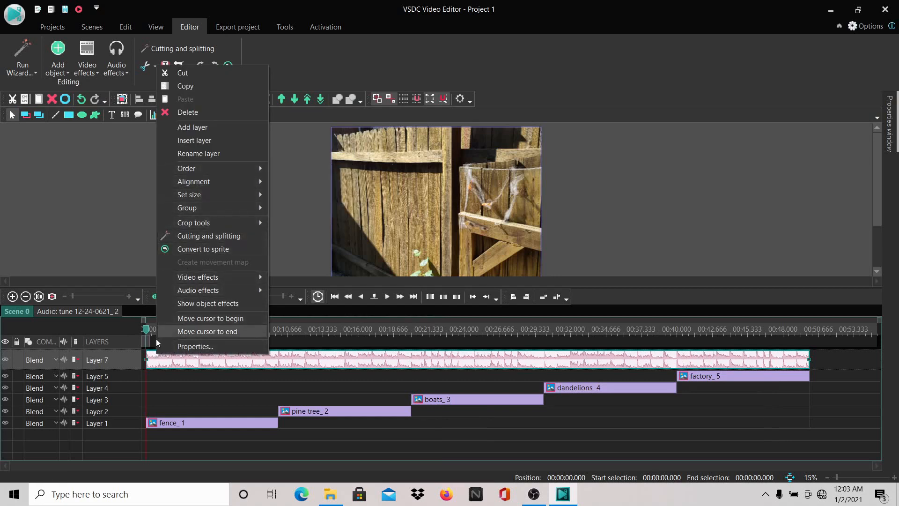
left_click(643, 209)
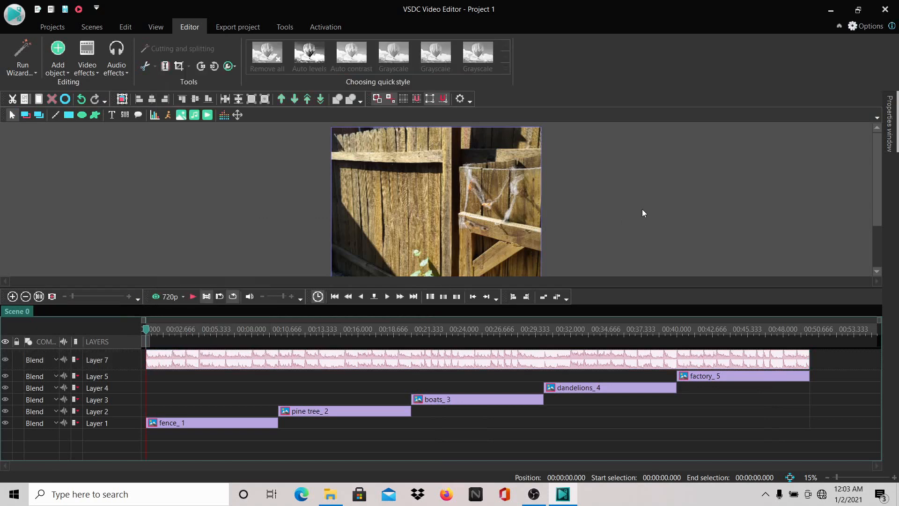
- Send the audio track's layer to the bottom of the layer order
left_click(250, 366)
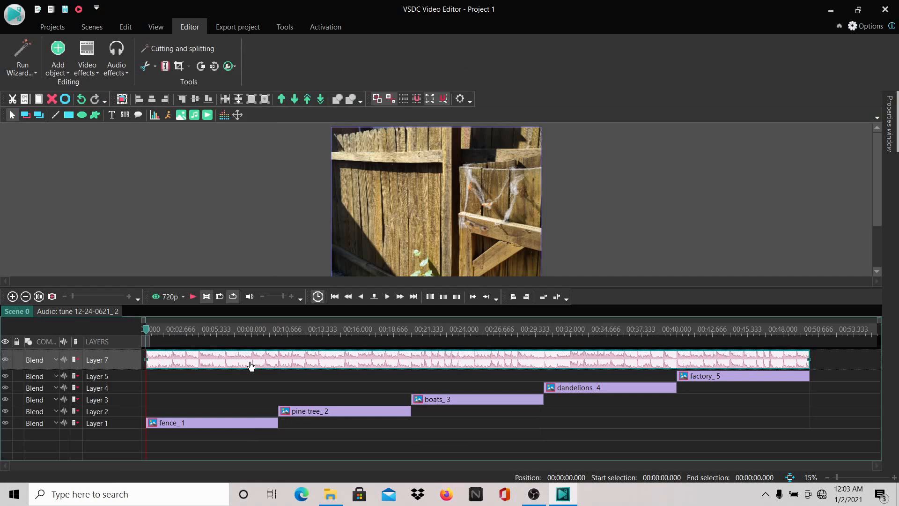
right_click(251, 366)
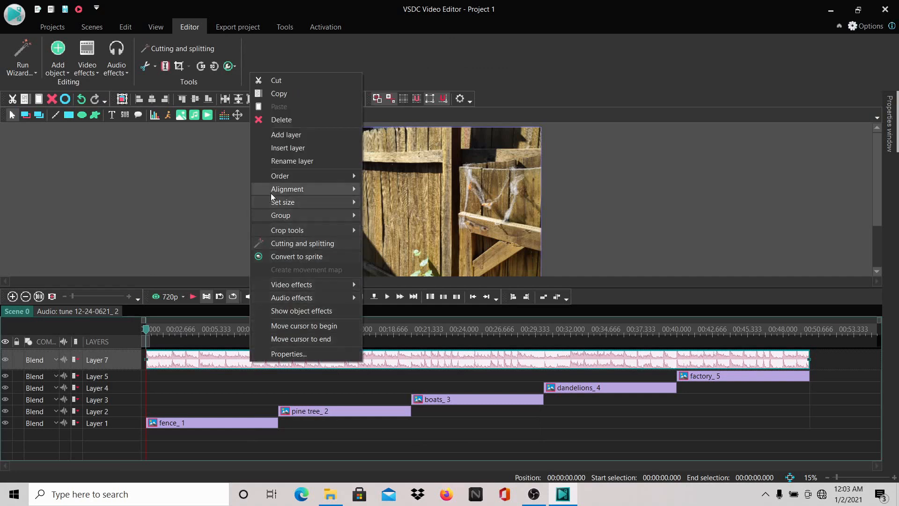
mouse_move(281, 175)
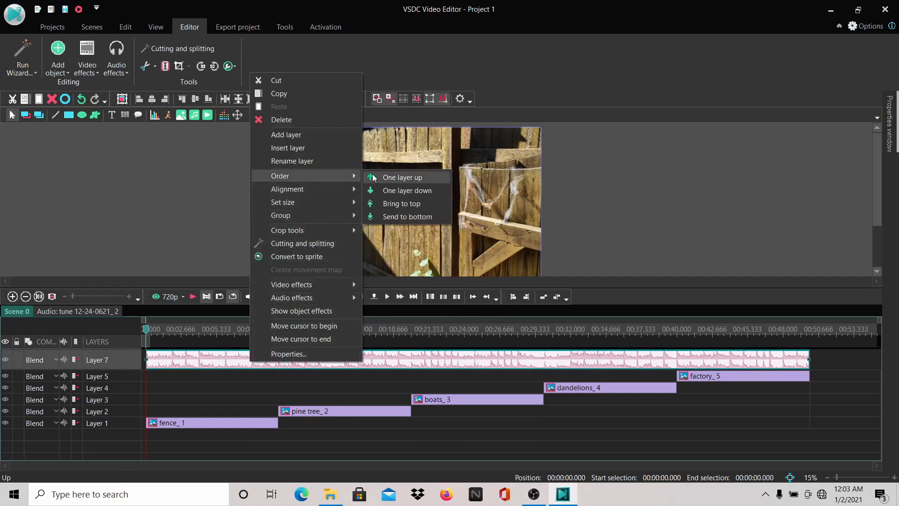
left_click(399, 217)
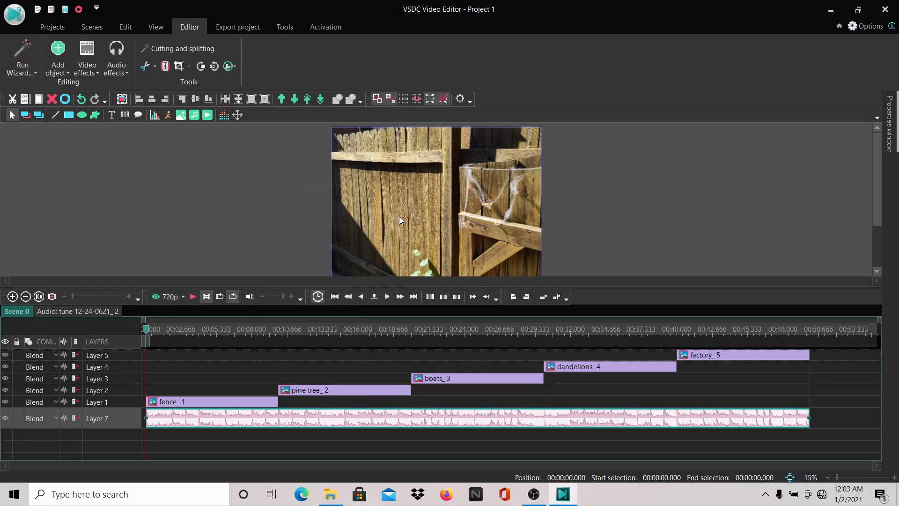
- Rename the audio track's layer as audi
double_click(108, 417)
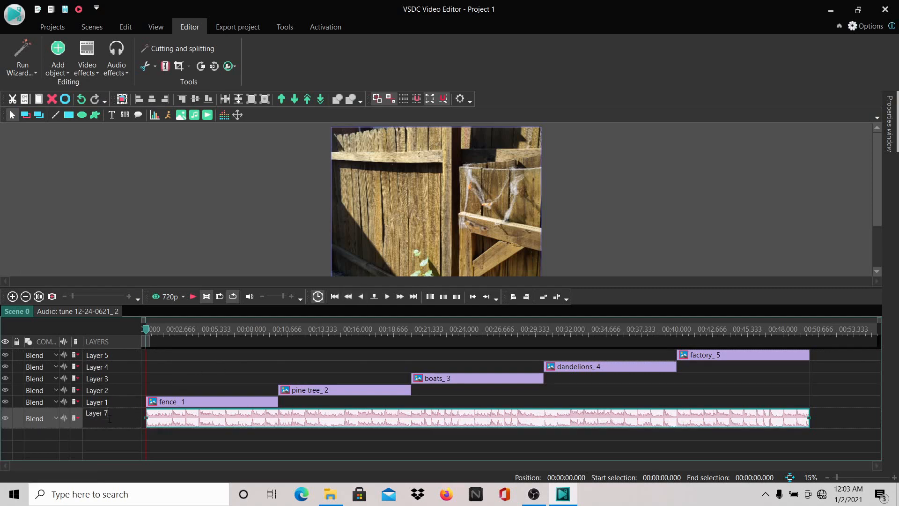
key("BackSpace")
key("BackSpace")
key("BackSpace")
key("BackSpace")
key("BackSpace")
key("BackSpace")
type("audi")
- Rename the fence image's layer as fence
double_click(113, 403)
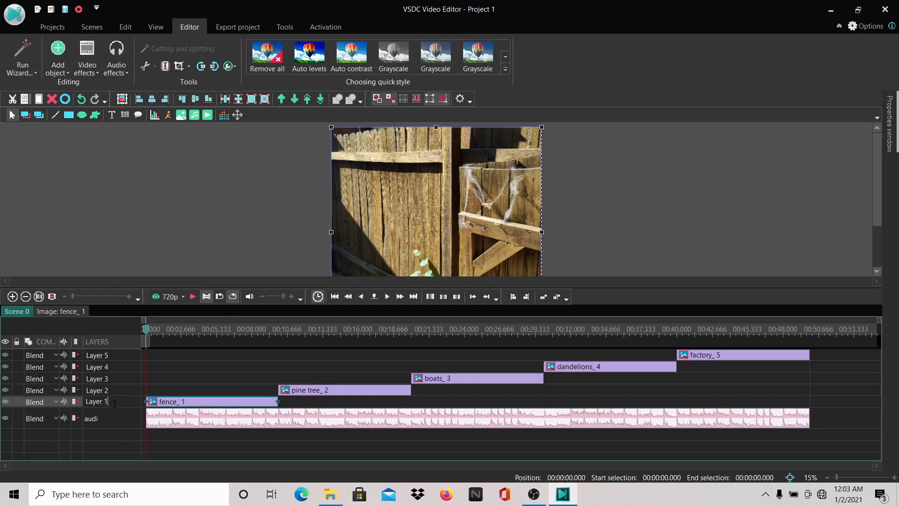
key("BackSpace")
key("BackSpace")
key("BackSpace")
key("BackSpace")
key("BackSpace")
key("BackSpace")
key("BackSpace")
type("fence")
key("Return")
- Rename the pine tree, boats and dandelions layers as pine, boats and dandy
double_click(118, 389)
key("BackSpace")
key("BackSpace")
key("BackSpace")
key("BackSpace")
key("BackSpace")
key("BackSpace")
key("BackSpace")
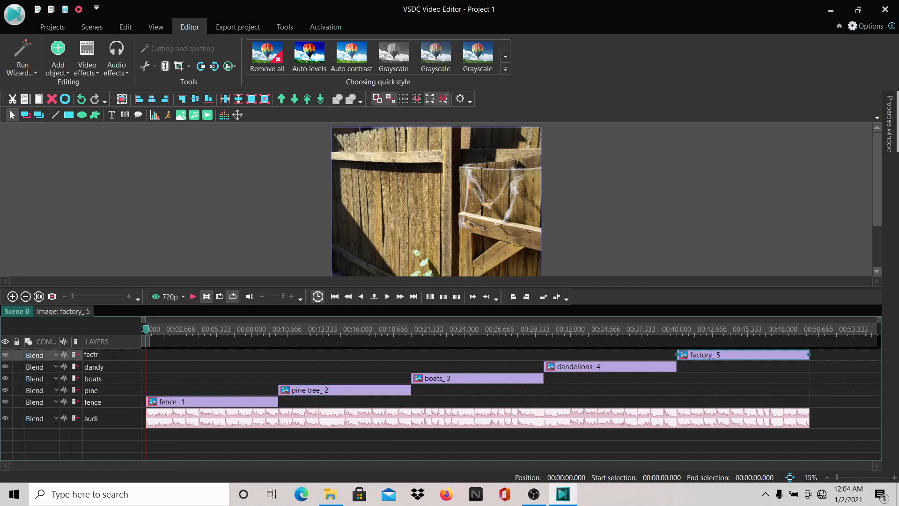
- Rename the factory image's layer as factory
type("y")
key("BackSpace")
key("BackSpace")
type("ory")
- Correct the audio track's layer name to audio and play a preview of the slideshow
double_click(103, 419)
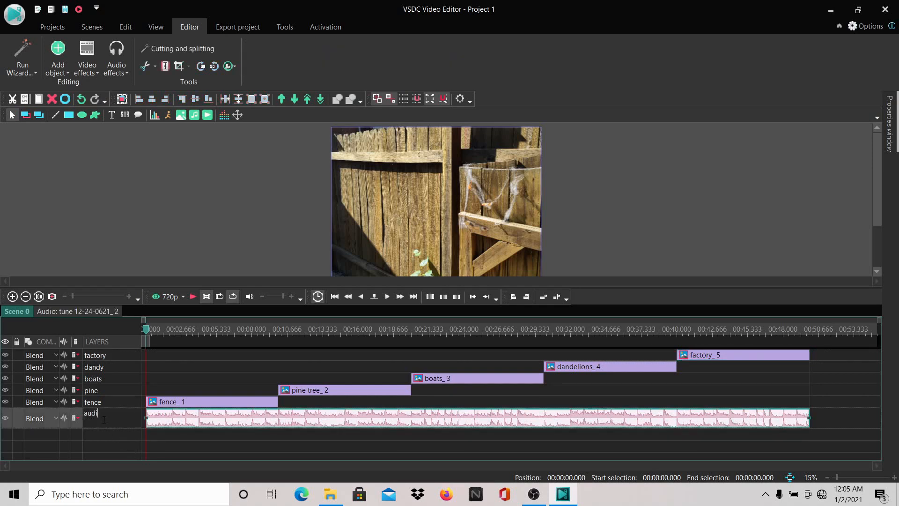
type("o")
left_click(158, 435)
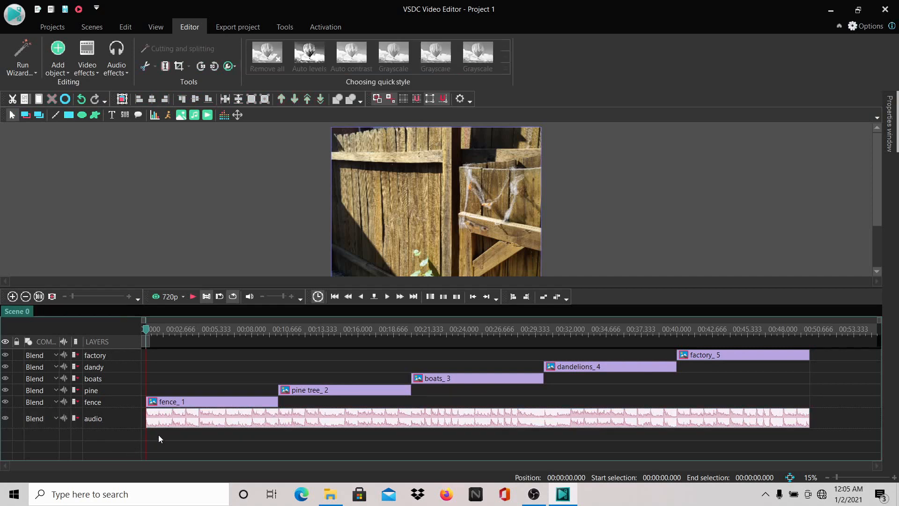
left_click(193, 296)
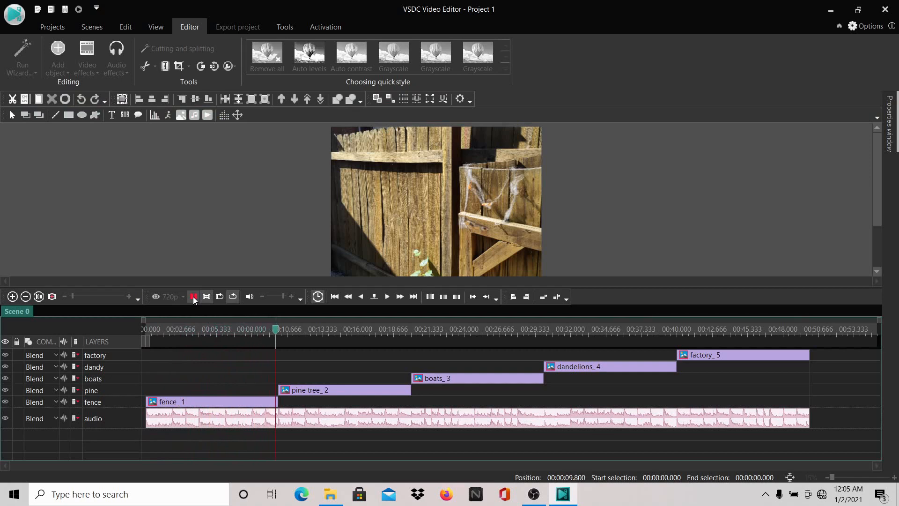
- Stop the preview on the pine tree image, enlarge the preview area, and scale the image until it covers the black side bars of the frame
left_click(193, 297)
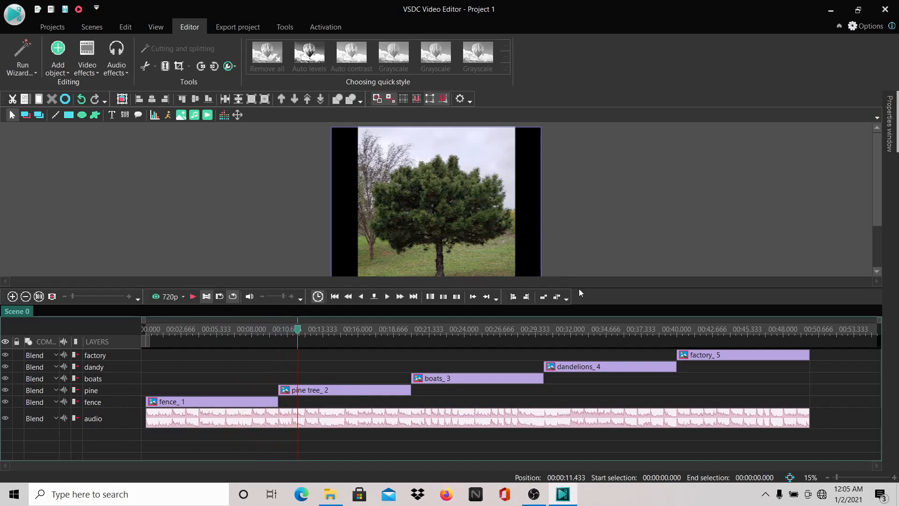
left_click_drag(583, 287, 574, 370)
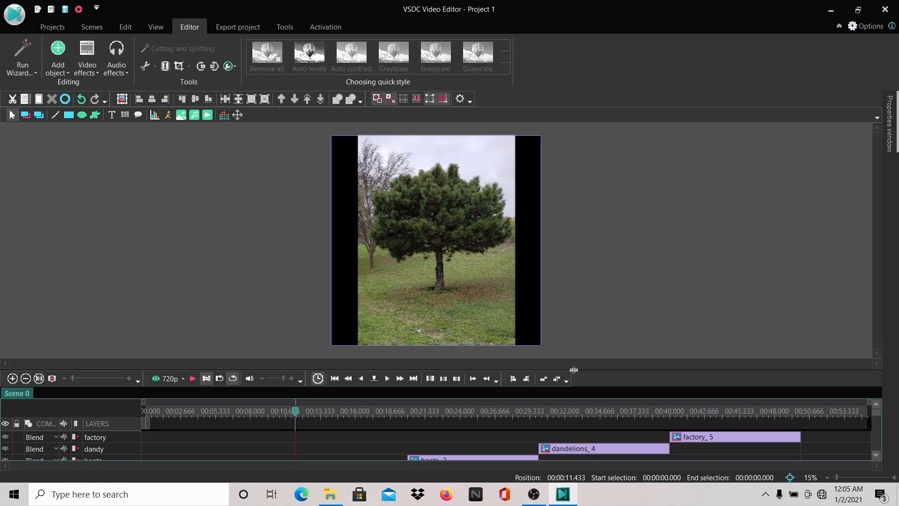
left_click(489, 328)
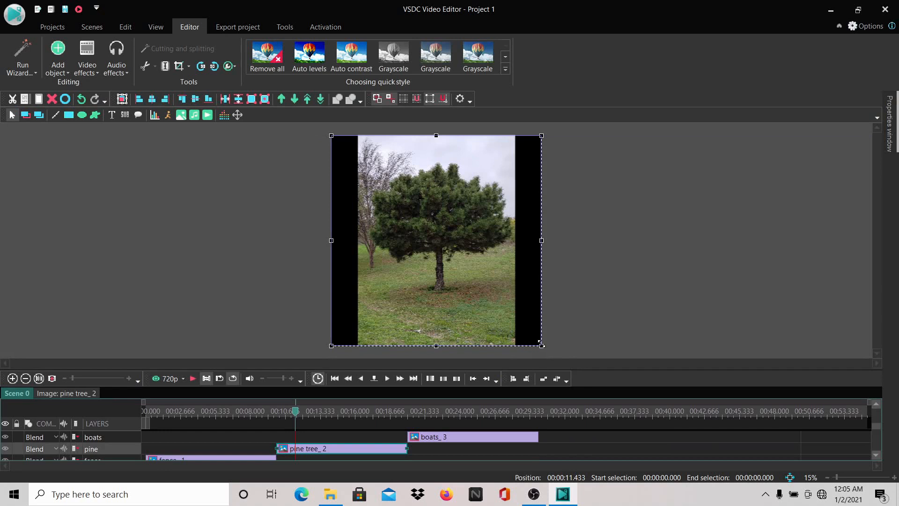
left_click_drag(541, 345, 555, 351)
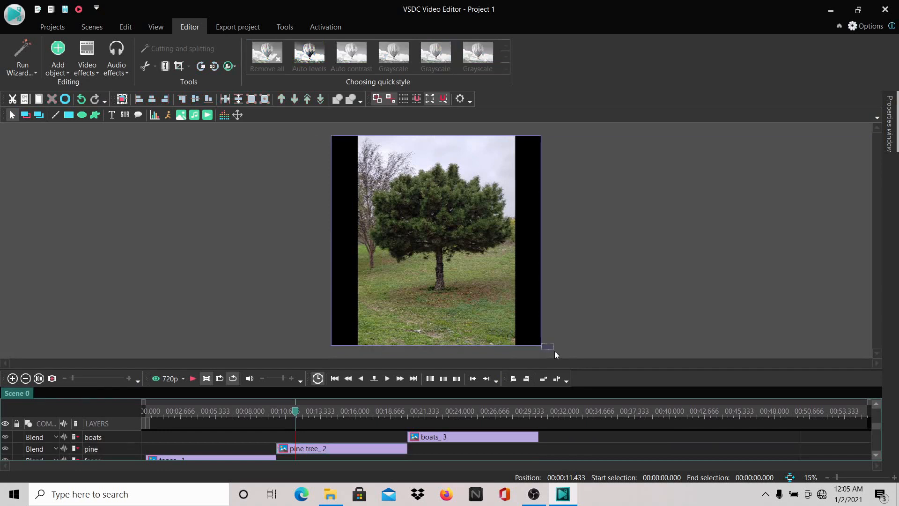
left_click(530, 342)
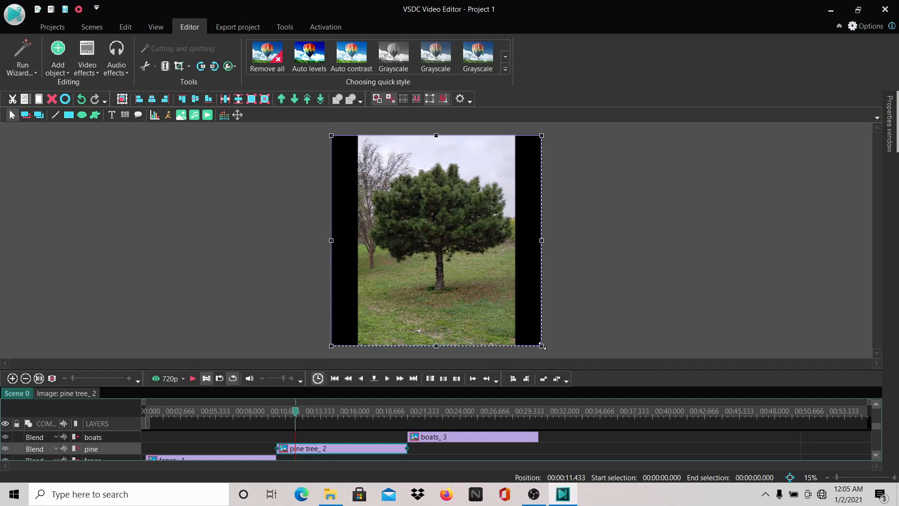
left_click_drag(542, 346, 580, 364)
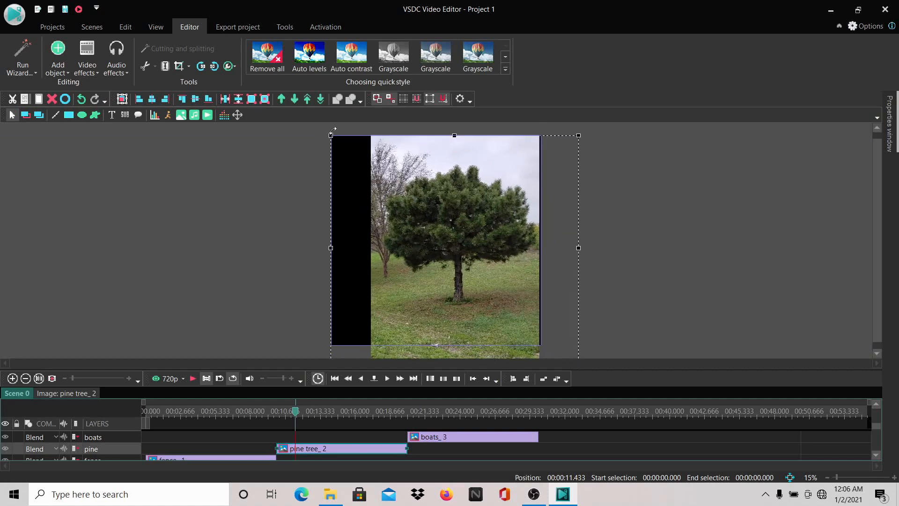
left_click_drag(330, 136, 235, 114)
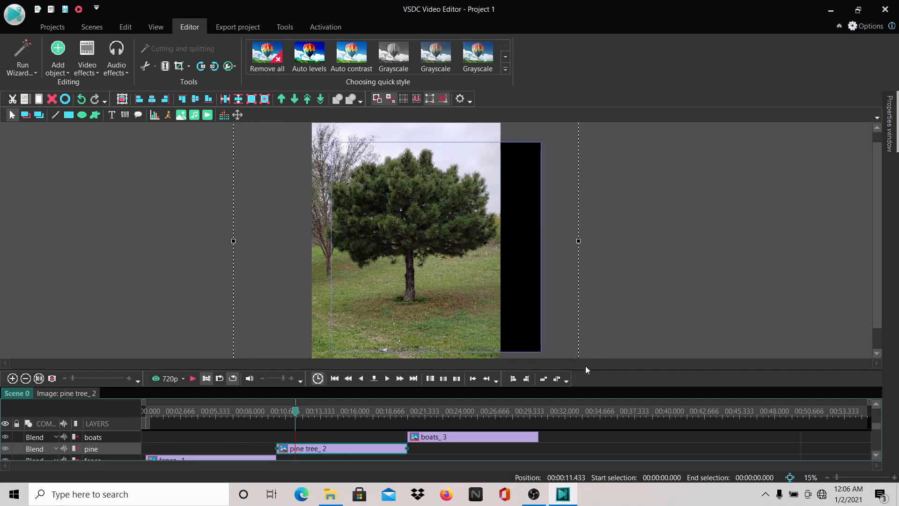
left_click_drag(585, 370, 645, 409)
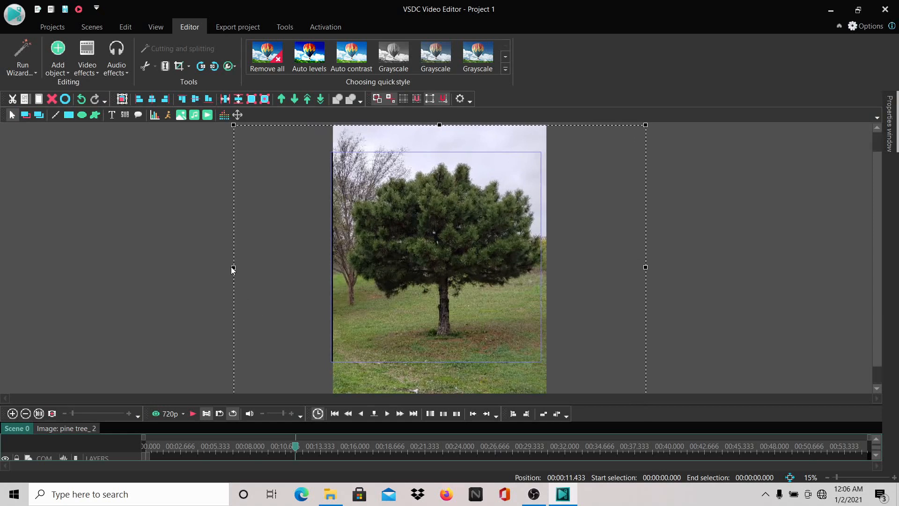
left_click_drag(233, 268, 228, 267)
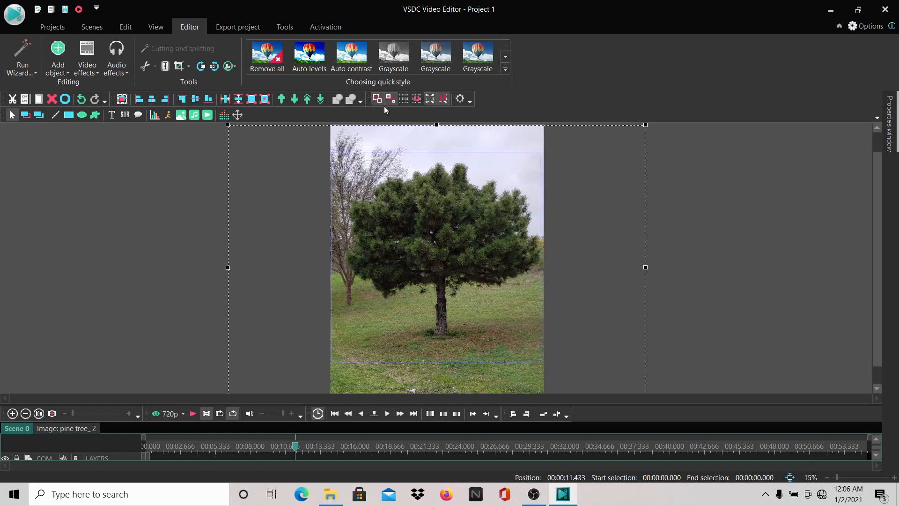
- Toggle the scene border off and on, with the pine tree image over the frame and again with it moved off to the right
left_click(429, 100)
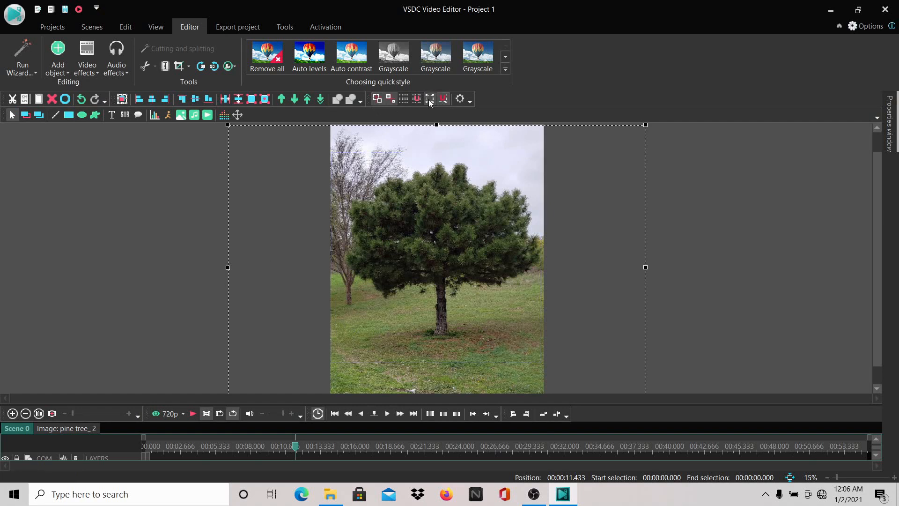
left_click(429, 99)
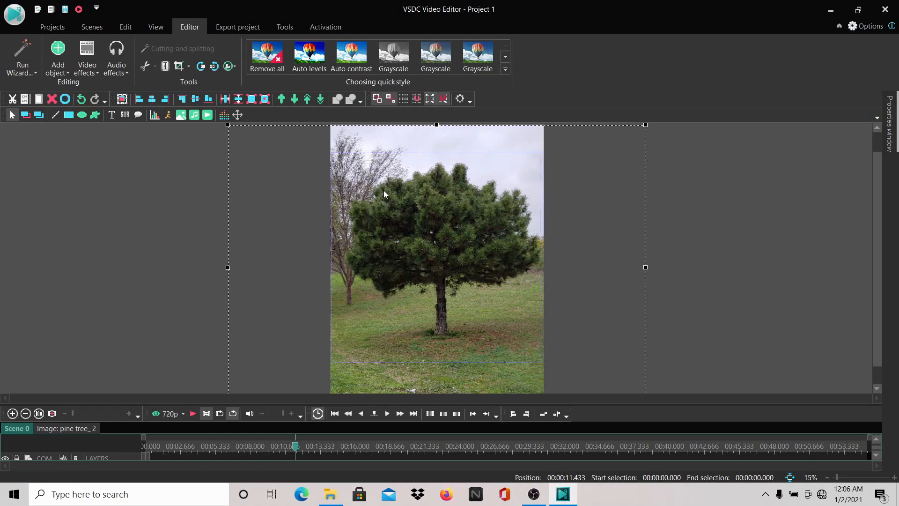
left_click_drag(358, 169, 611, 186)
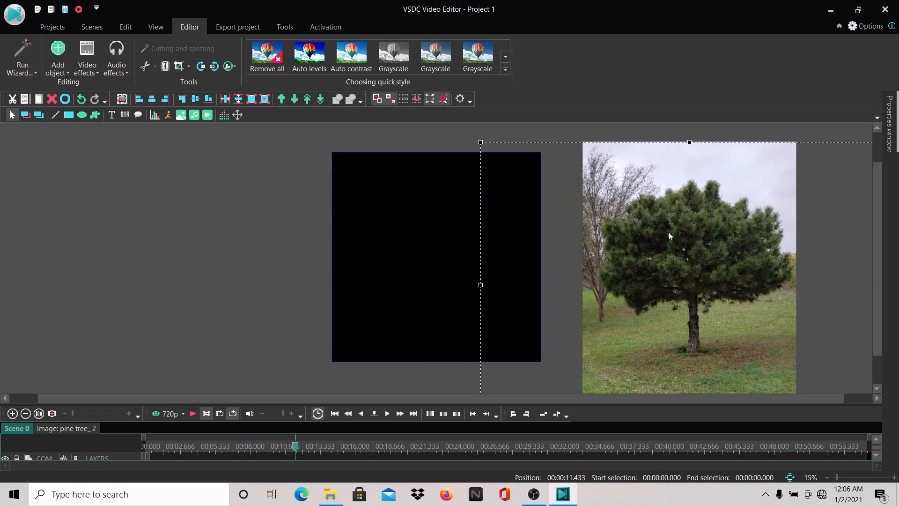
left_click(430, 100)
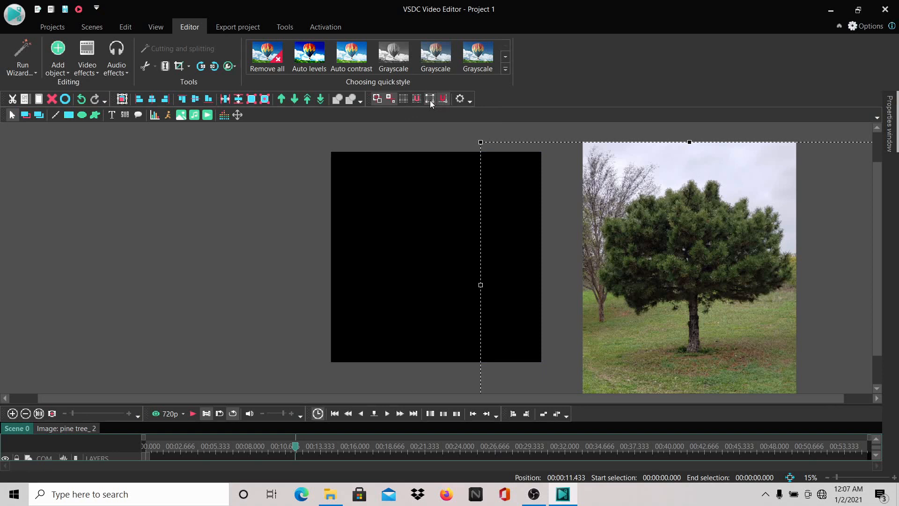
left_click(429, 100)
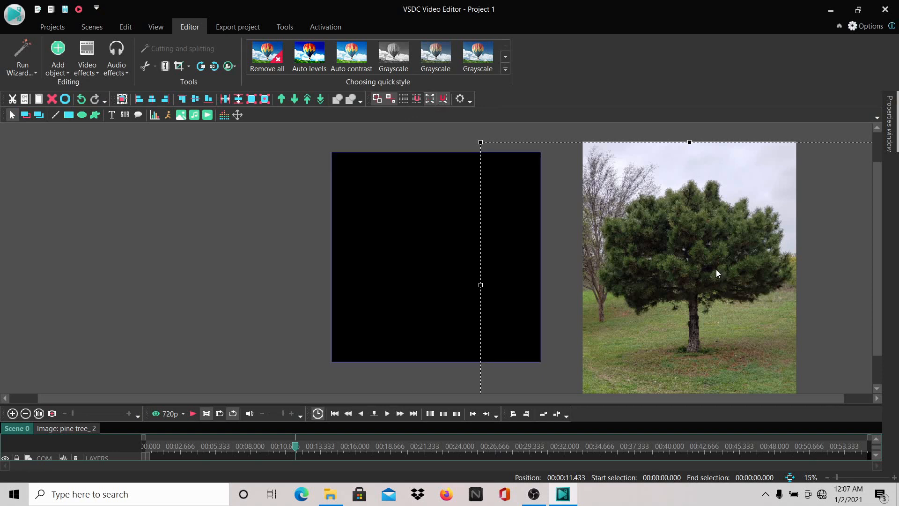
- Move the pine tree image back over the scene frame so that it fills the frame's full width
left_click_drag(699, 265, 446, 261)
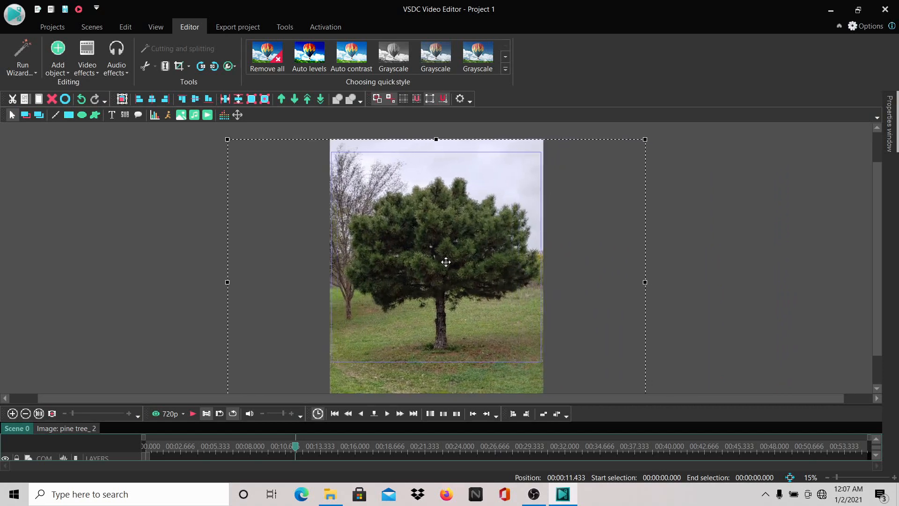
left_click_drag(446, 262, 446, 263)
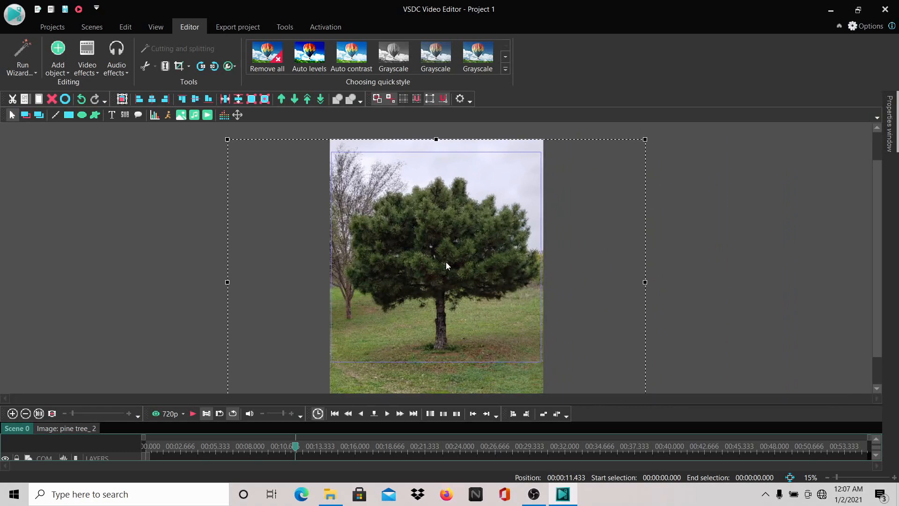